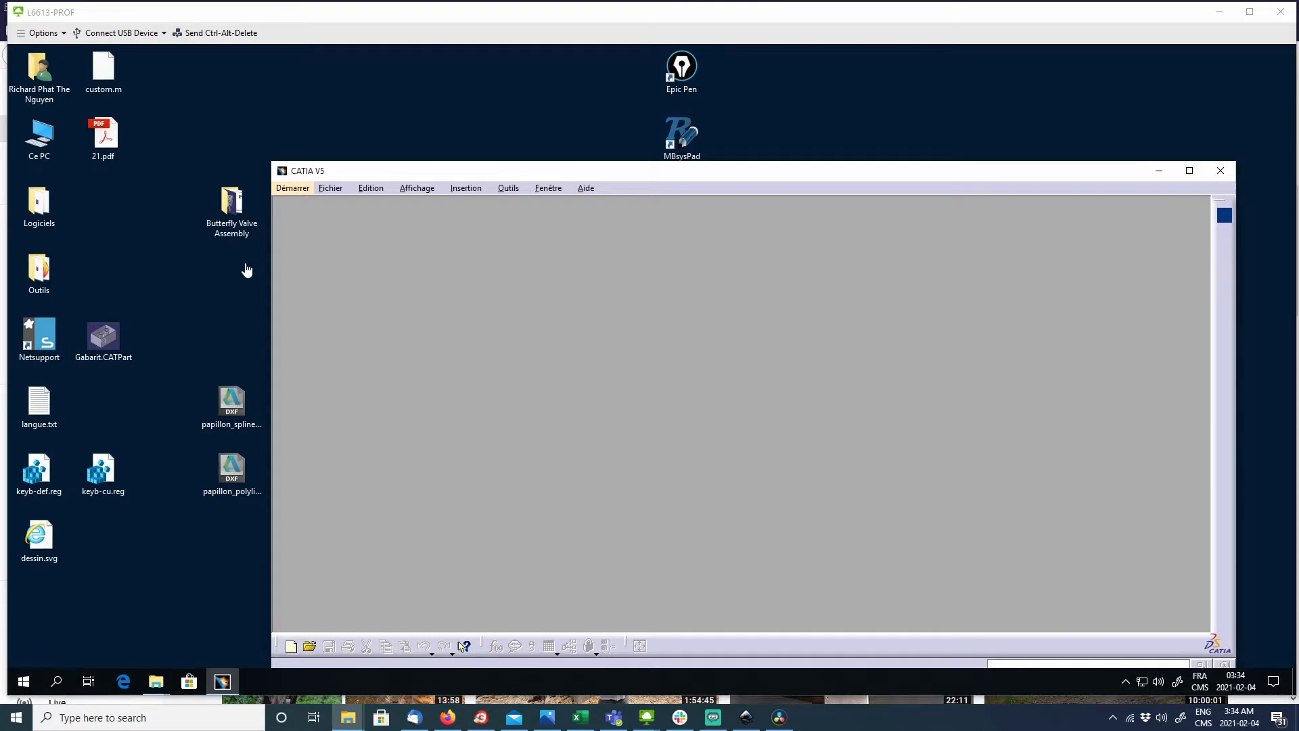
# Create a new product in the Assembly Design workbench.
pyautogui.click(294, 189)
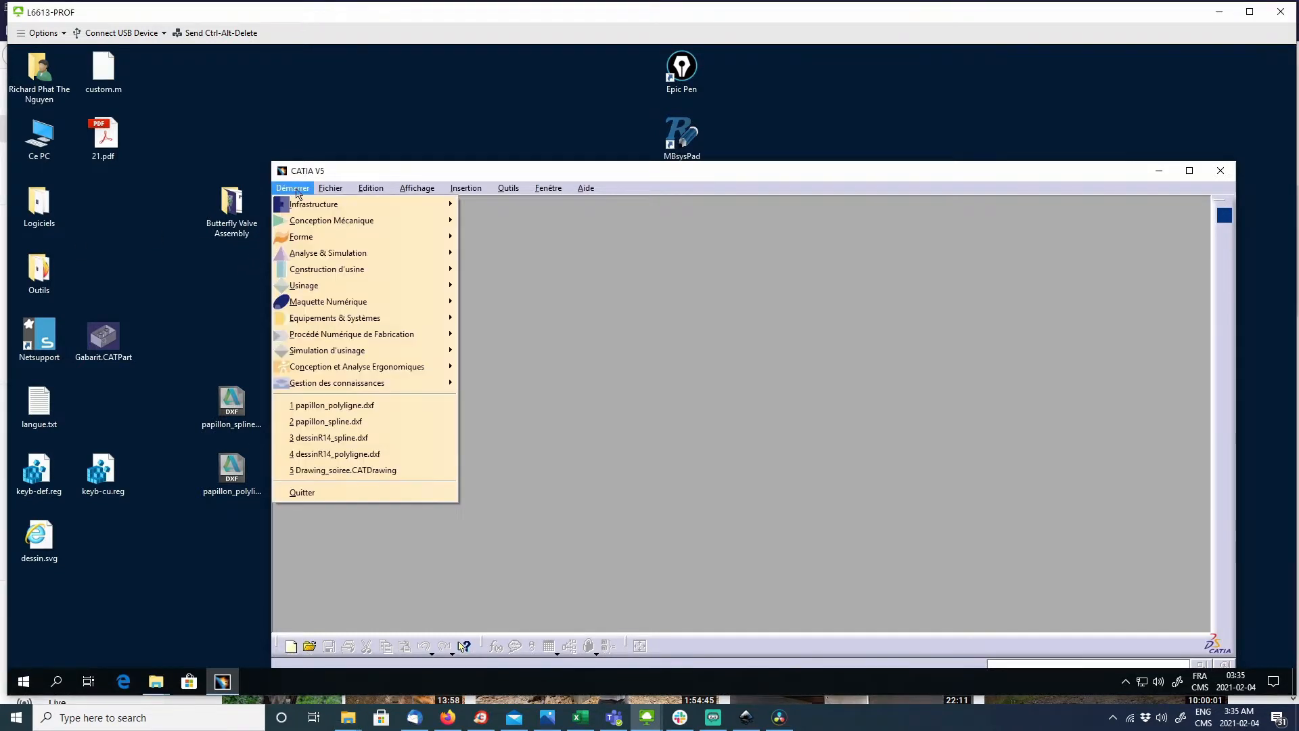
pyautogui.moveTo(366, 221)
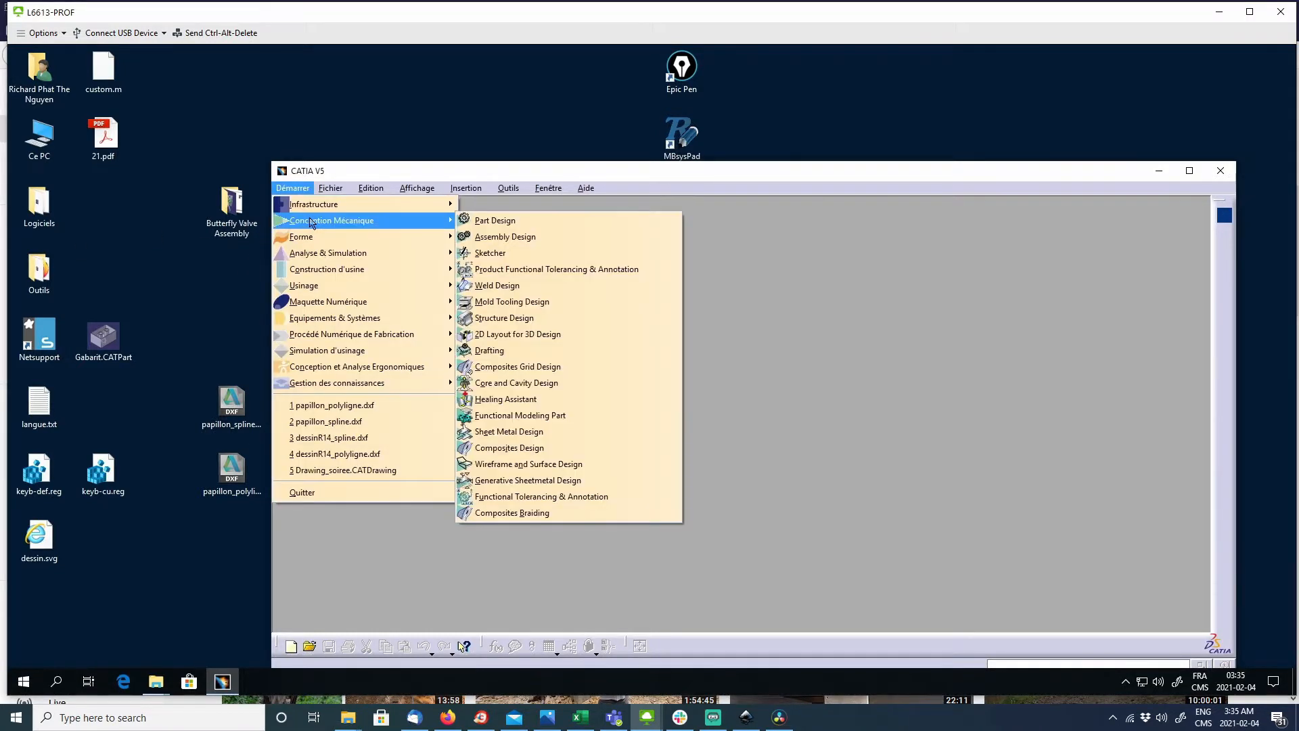
pyautogui.click(558, 242)
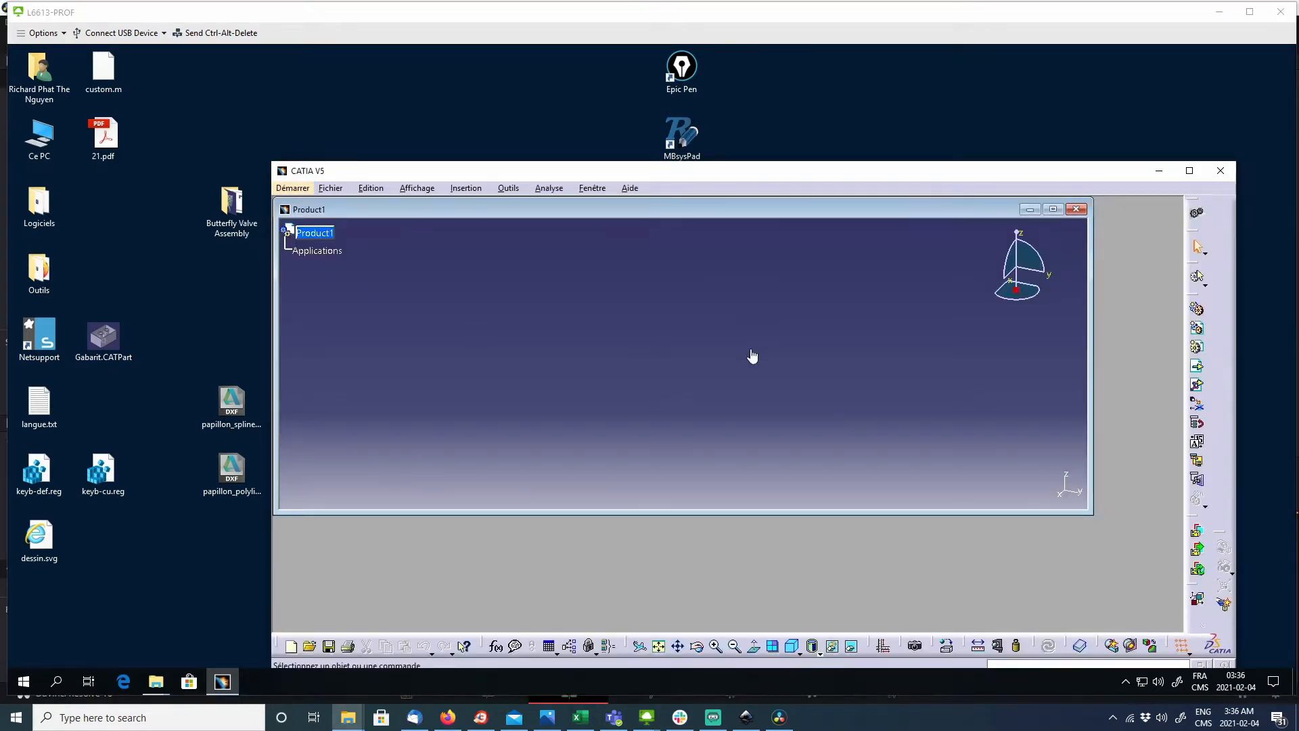
# Insert all seven CATPart files from the Butterfly Valve Assembly folder into Product1 as existing components.
pyautogui.click(1199, 368)
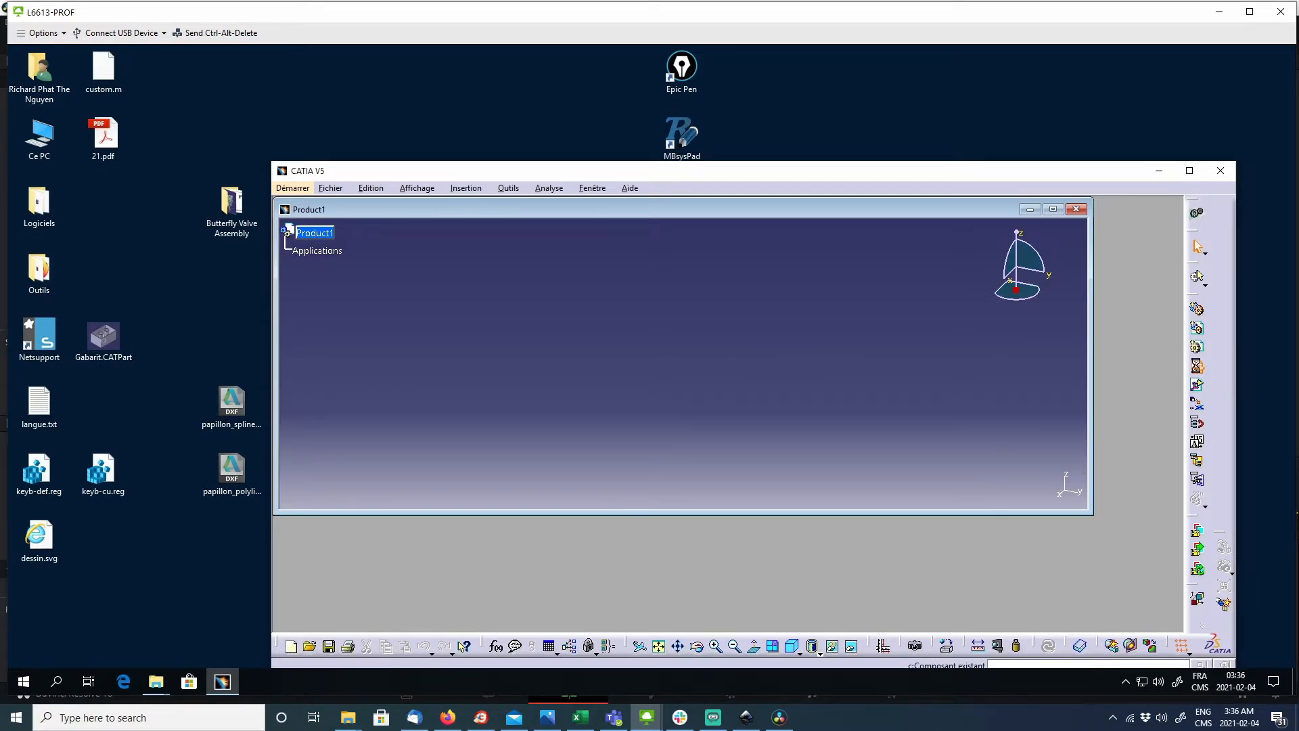
pyautogui.click(328, 236)
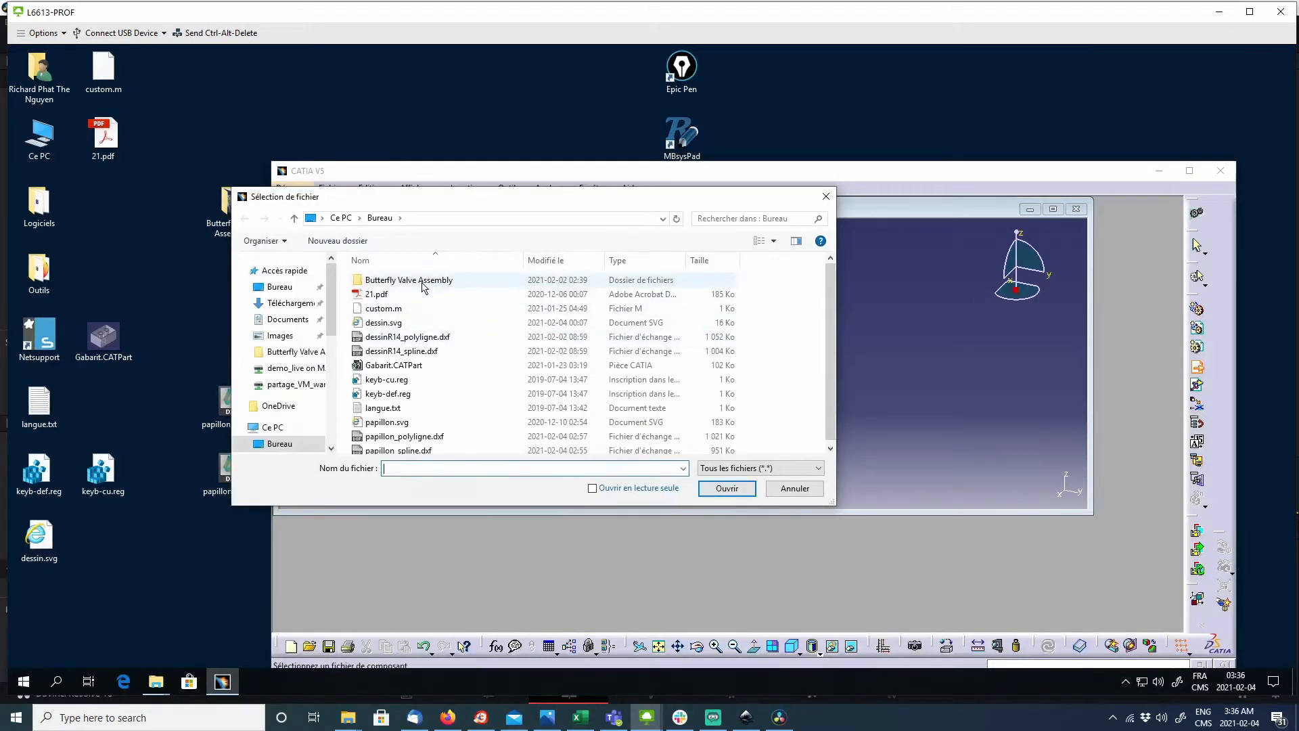
pyautogui.doubleClick(422, 284)
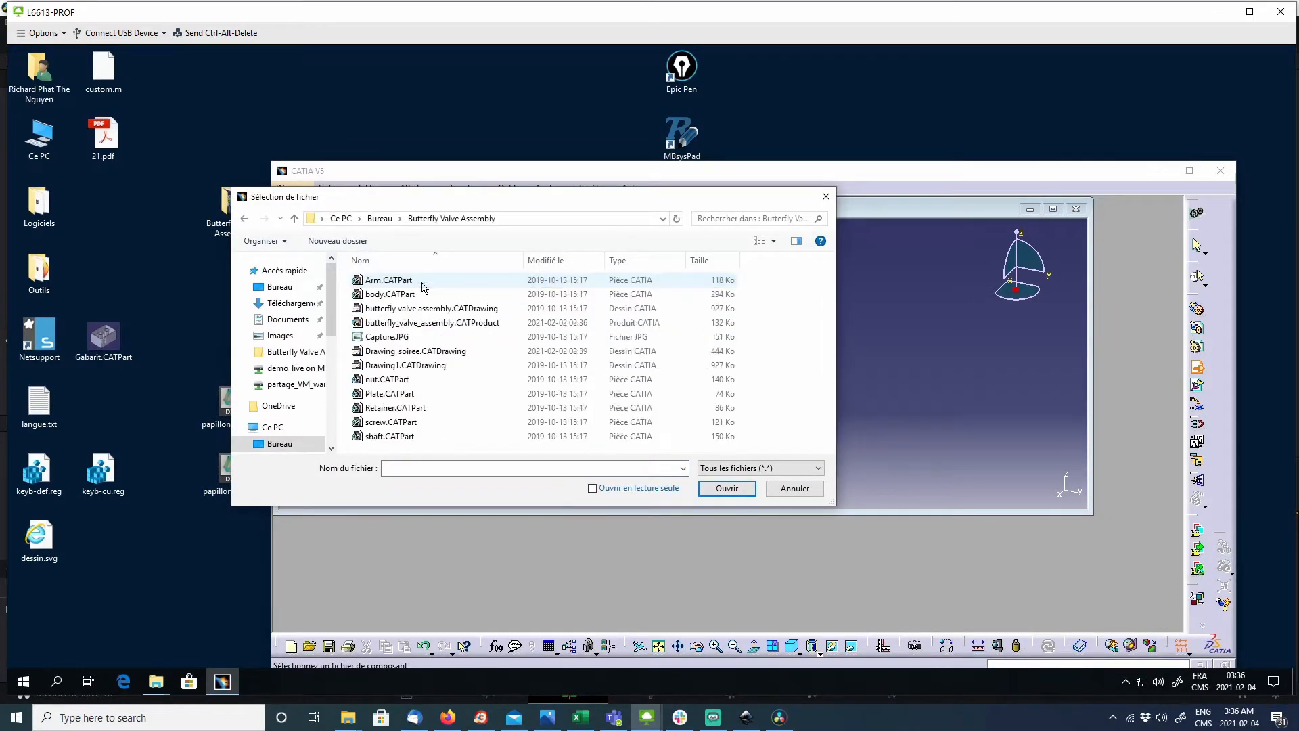
pyautogui.click(739, 476)
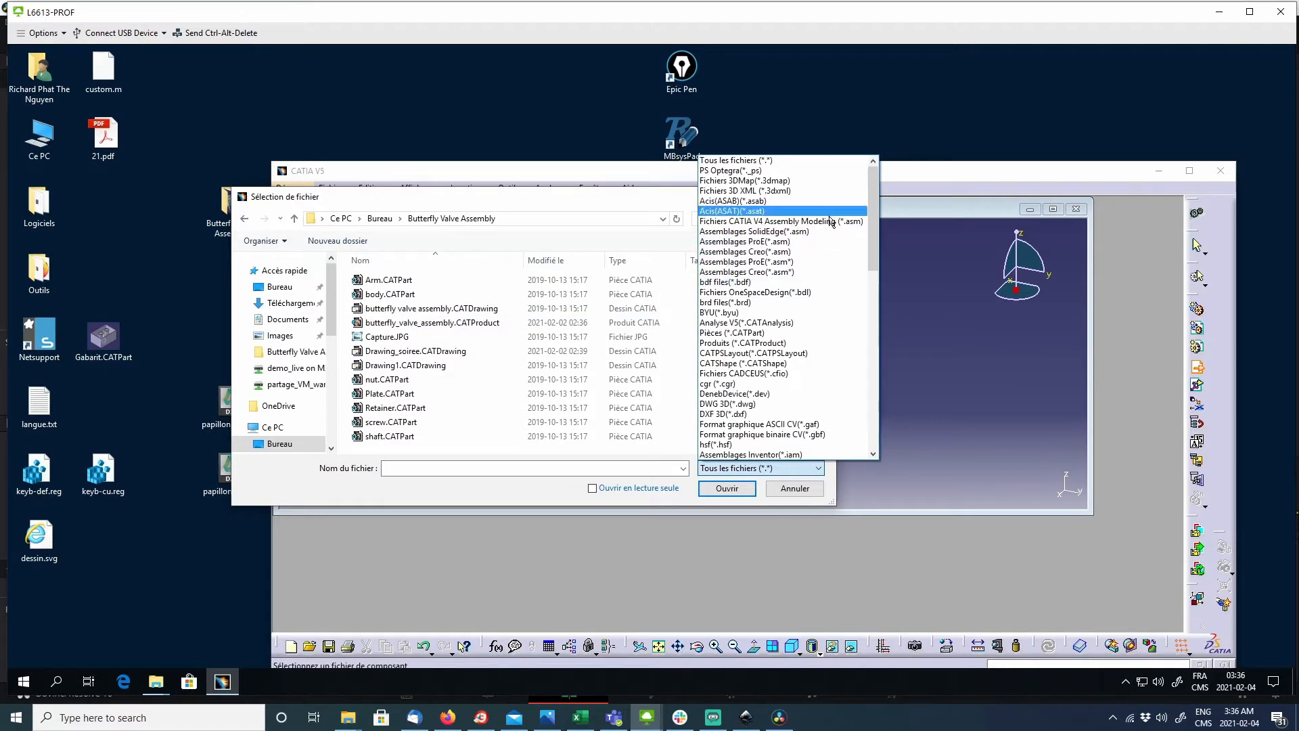
pyautogui.click(777, 333)
pyautogui.click(420, 406)
pyautogui.hotkey('ctrl', 'a')
pyautogui.click(471, 445)
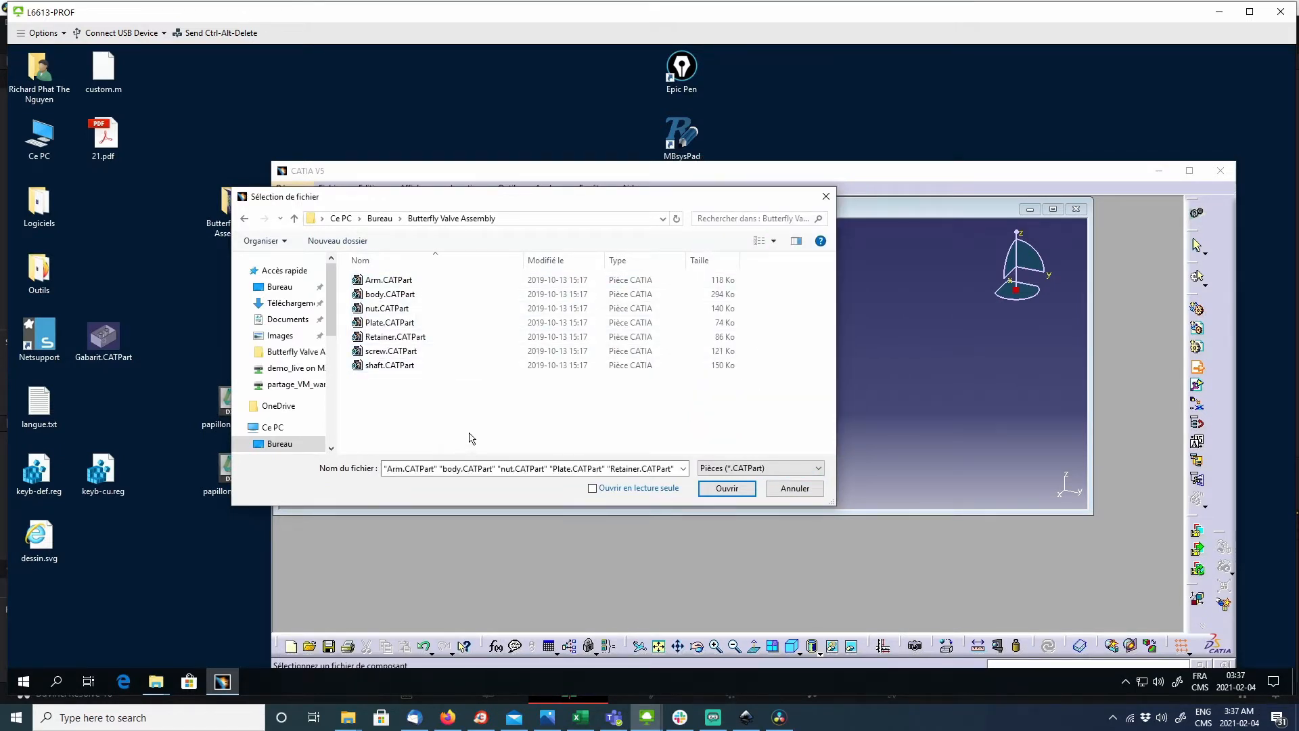
pyautogui.moveTo(471, 438); pyautogui.dragTo(392, 257)
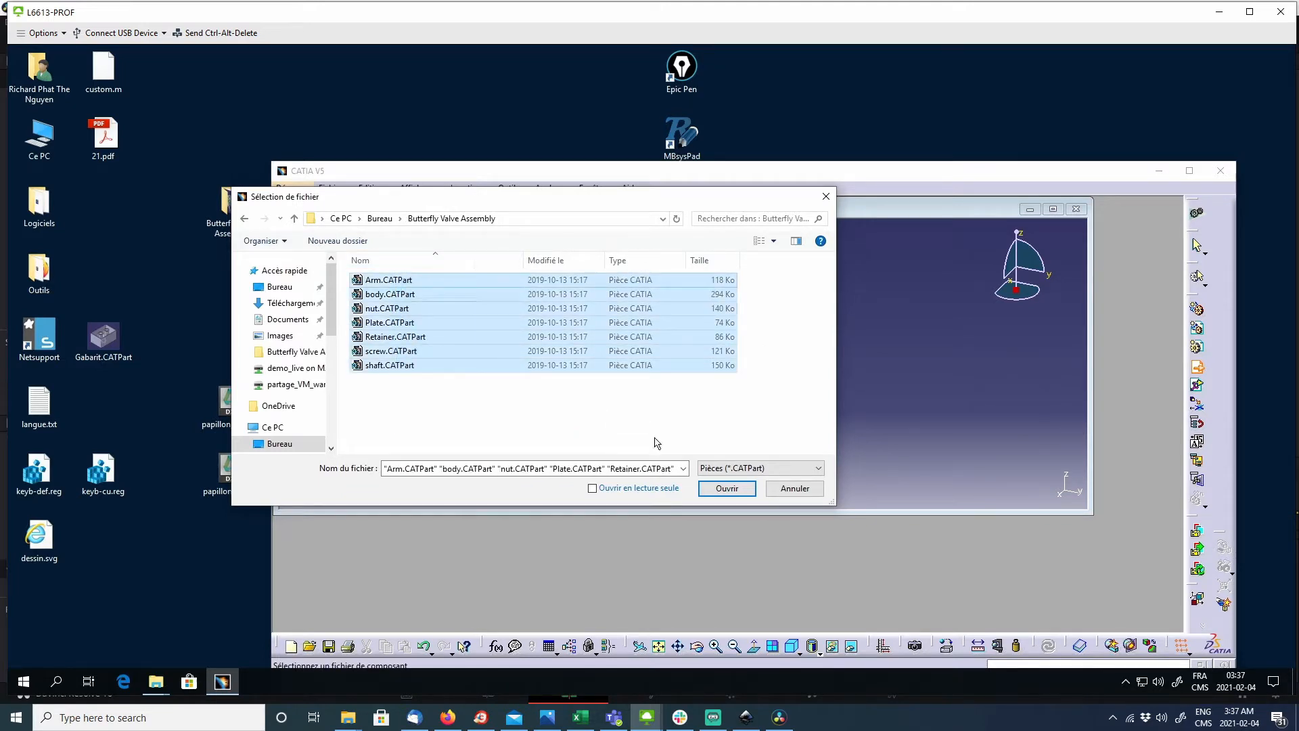
pyautogui.click(726, 490)
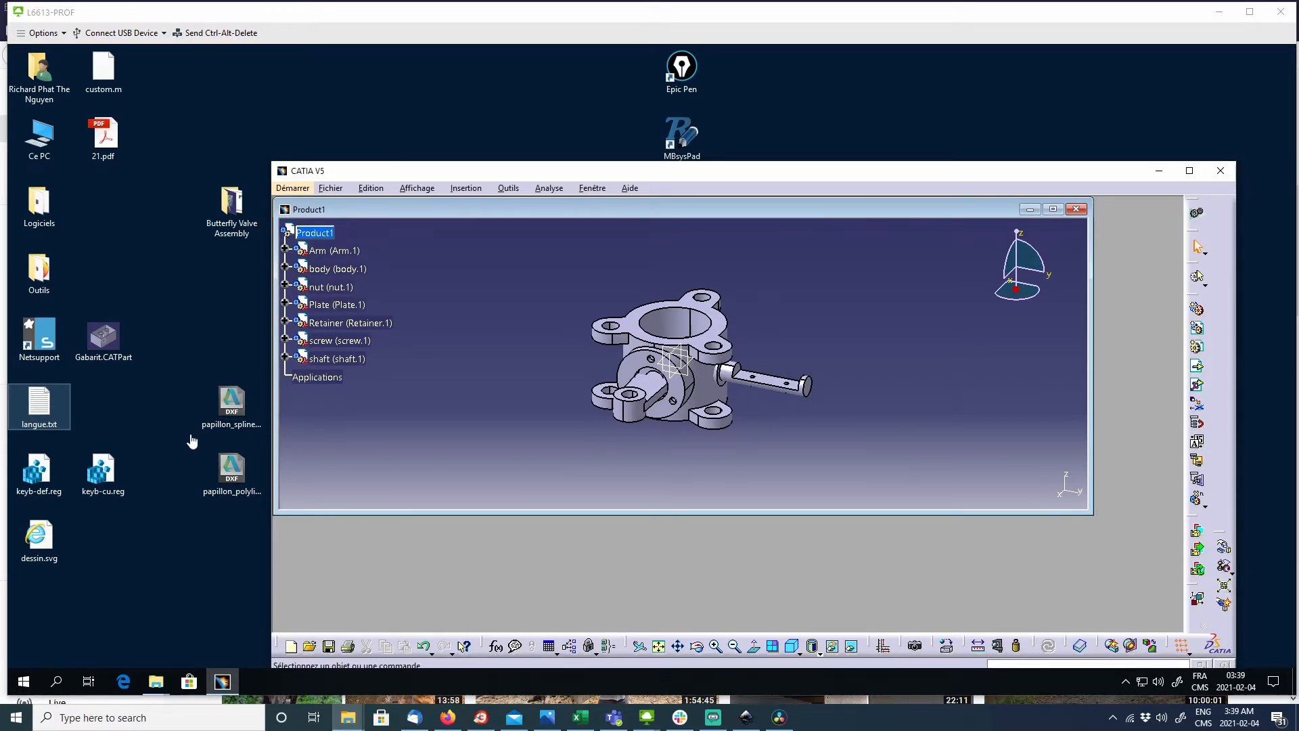
# Maximize the CATIA window and the Product1 document window inside it.
pyautogui.click(1181, 171)
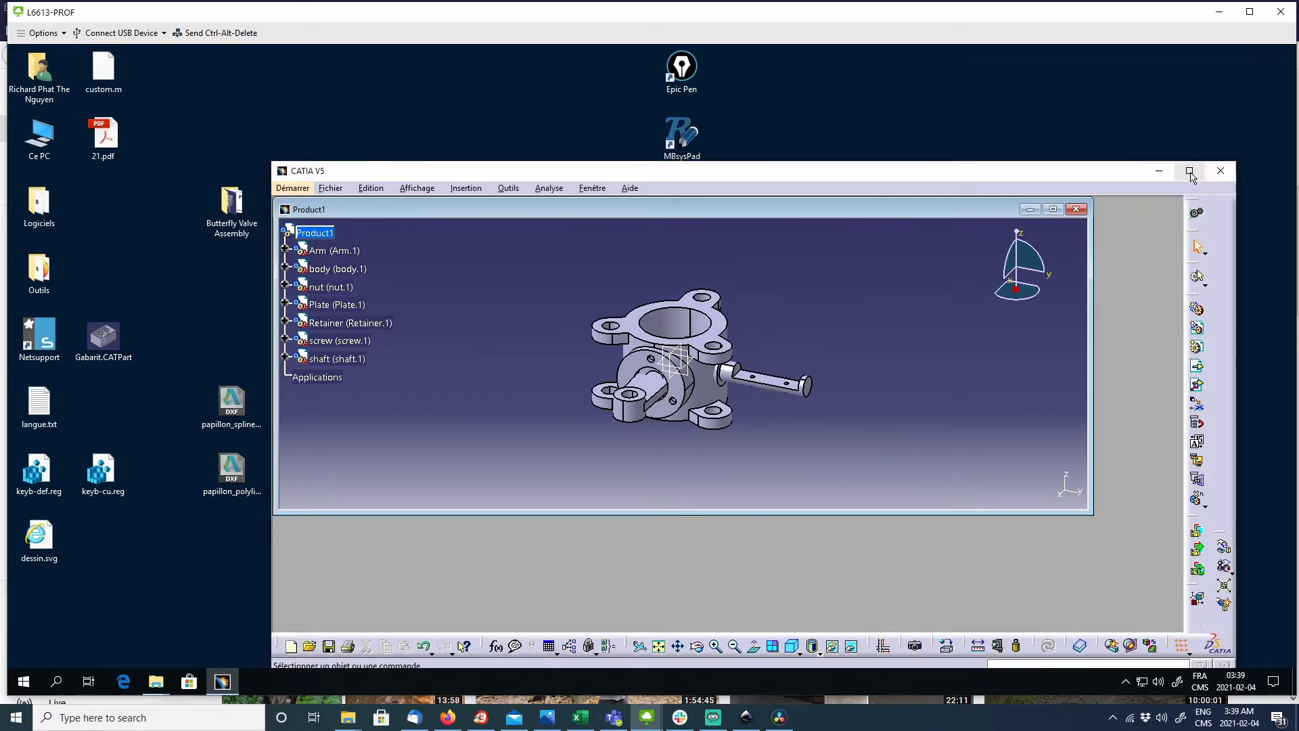
pyautogui.click(1189, 171)
pyautogui.click(789, 89)
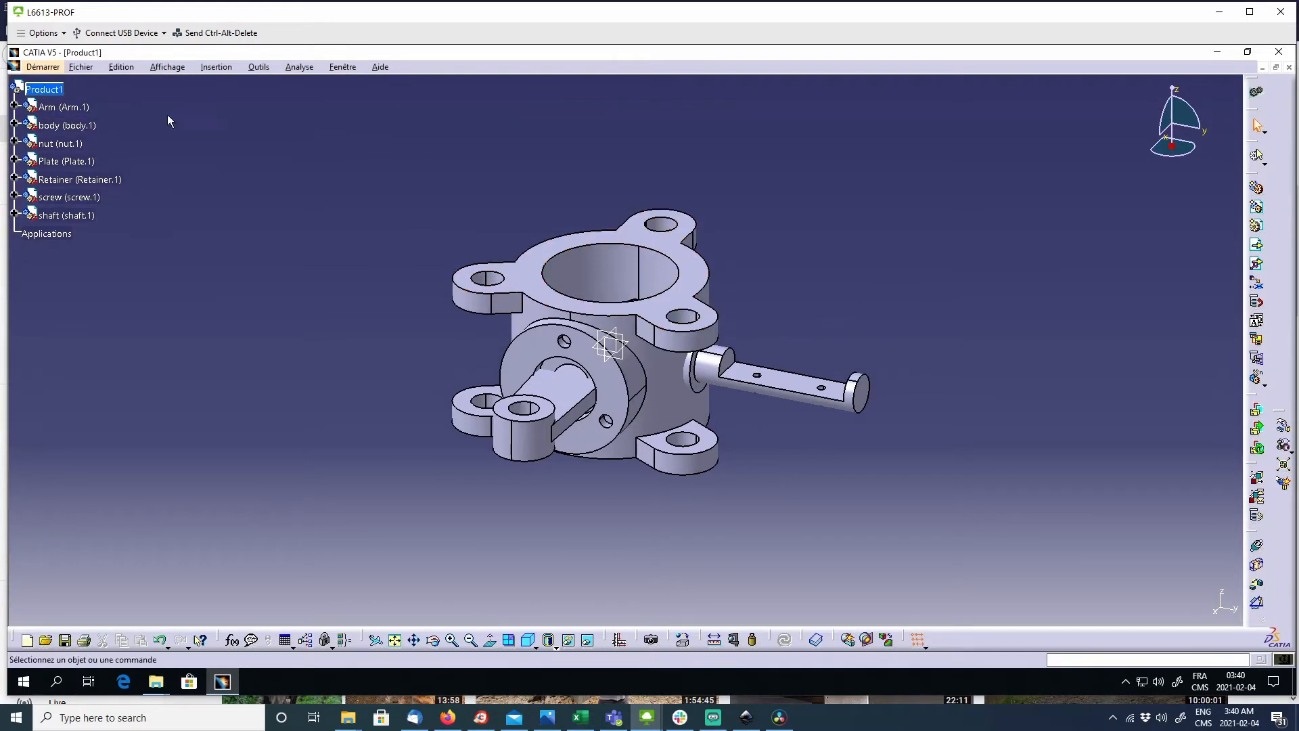
# Float the constraints toolbar over the model area and fix the body component in space.
pyautogui.click(65, 126)
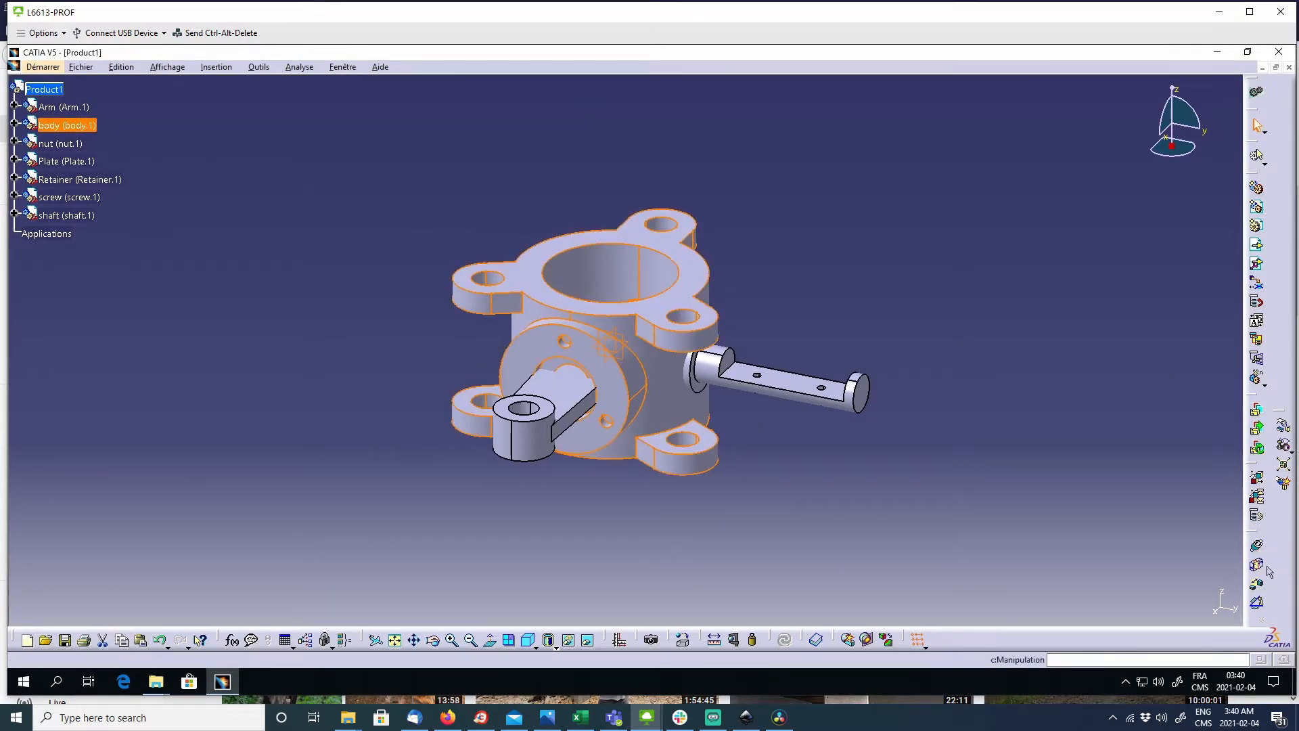
pyautogui.moveTo(1256, 530); pyautogui.dragTo(1175, 417)
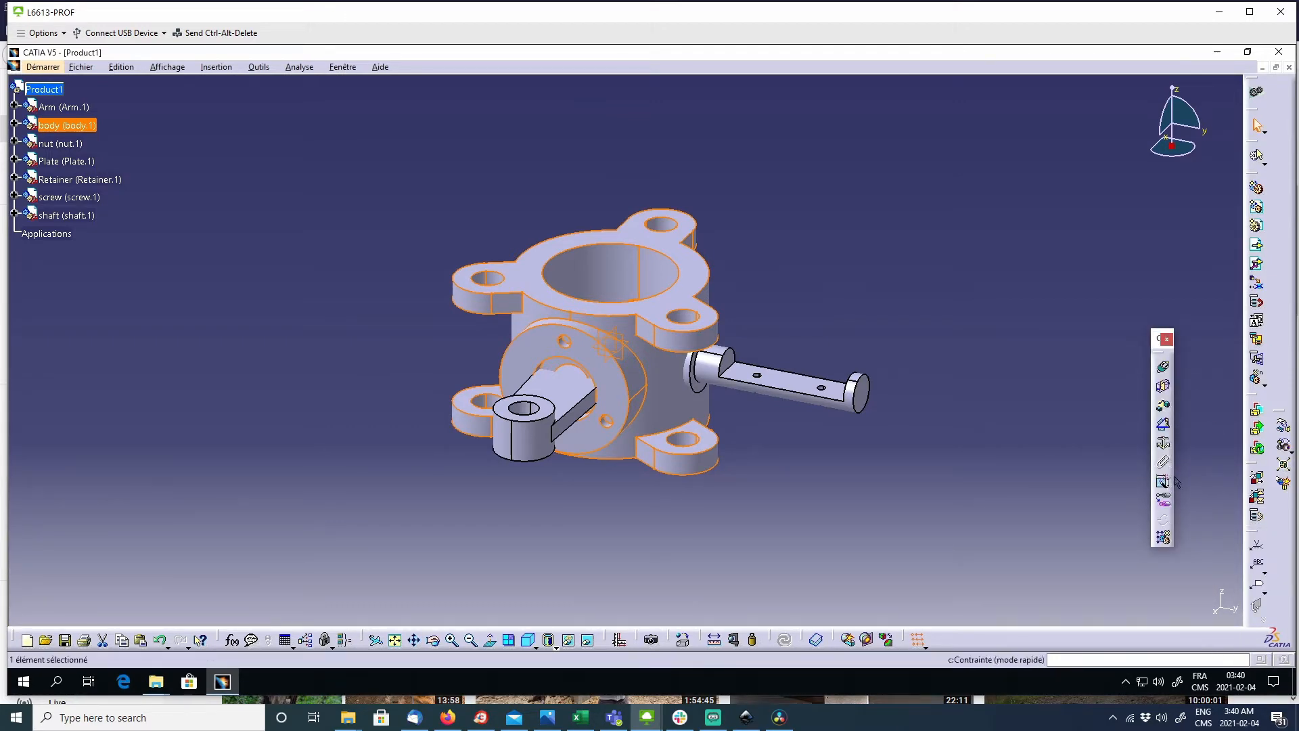
pyautogui.click(1163, 519)
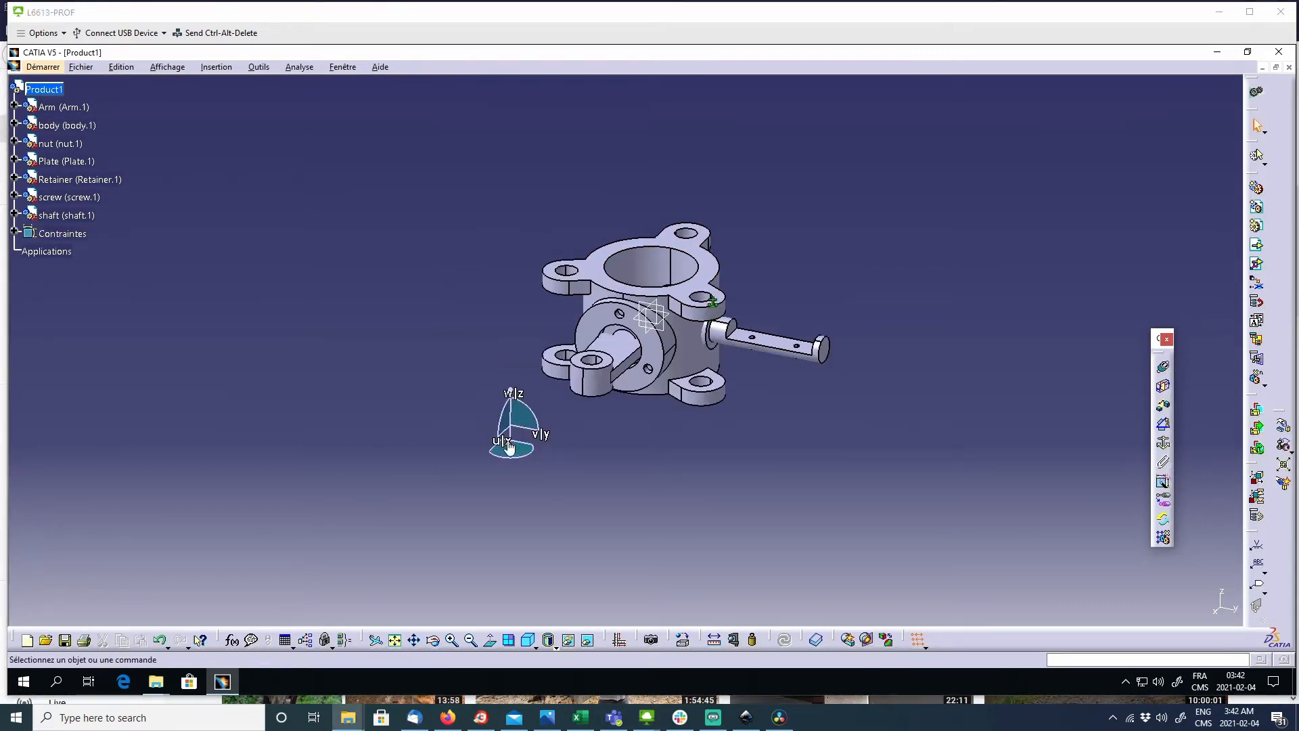
# Attach the compass to the shaft and move the shaft out of the body into free space.
pyautogui.moveTo(512, 449); pyautogui.dragTo(773, 340)
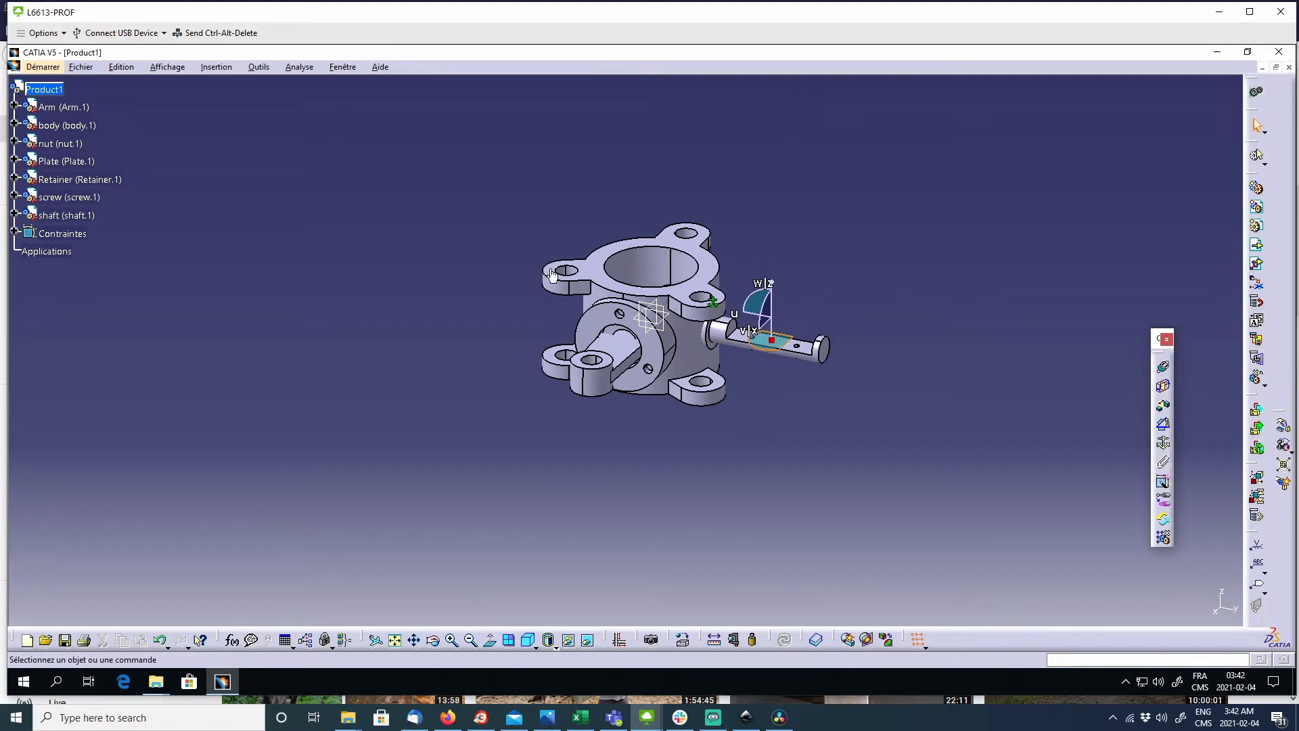
pyautogui.click(790, 359)
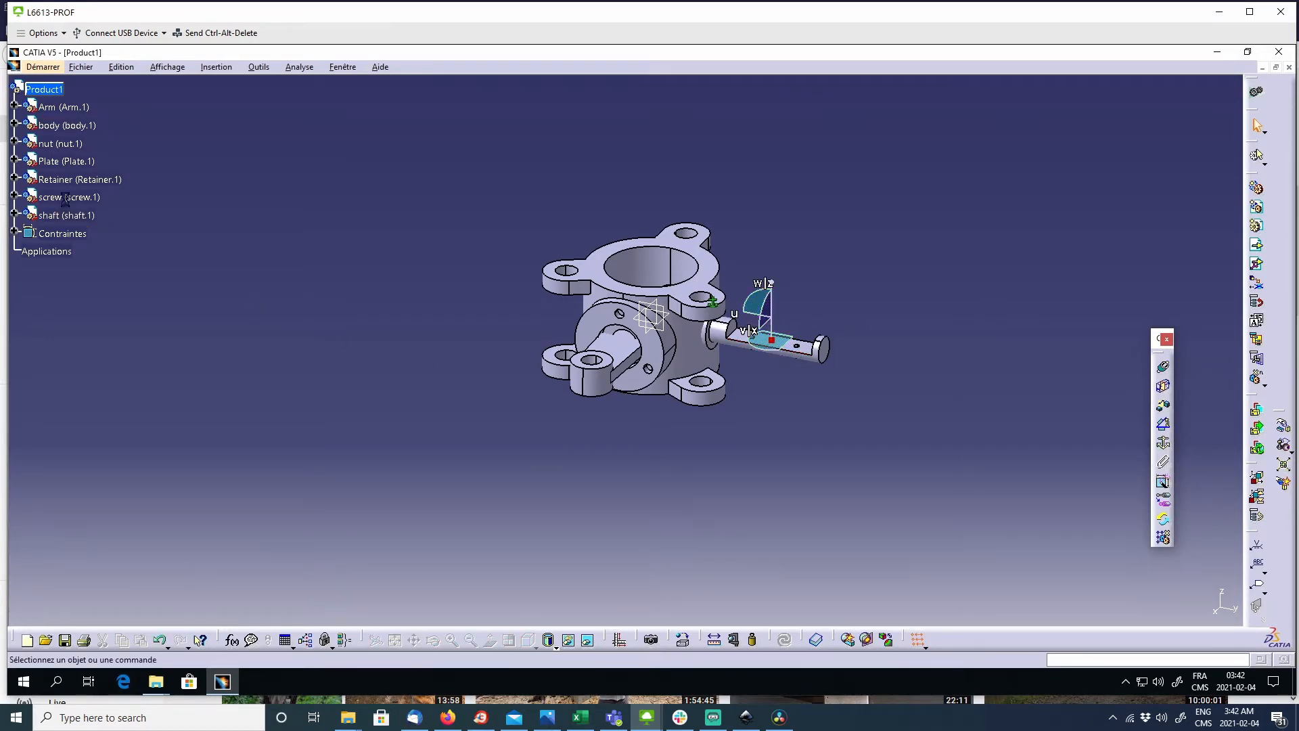
pyautogui.click(758, 352)
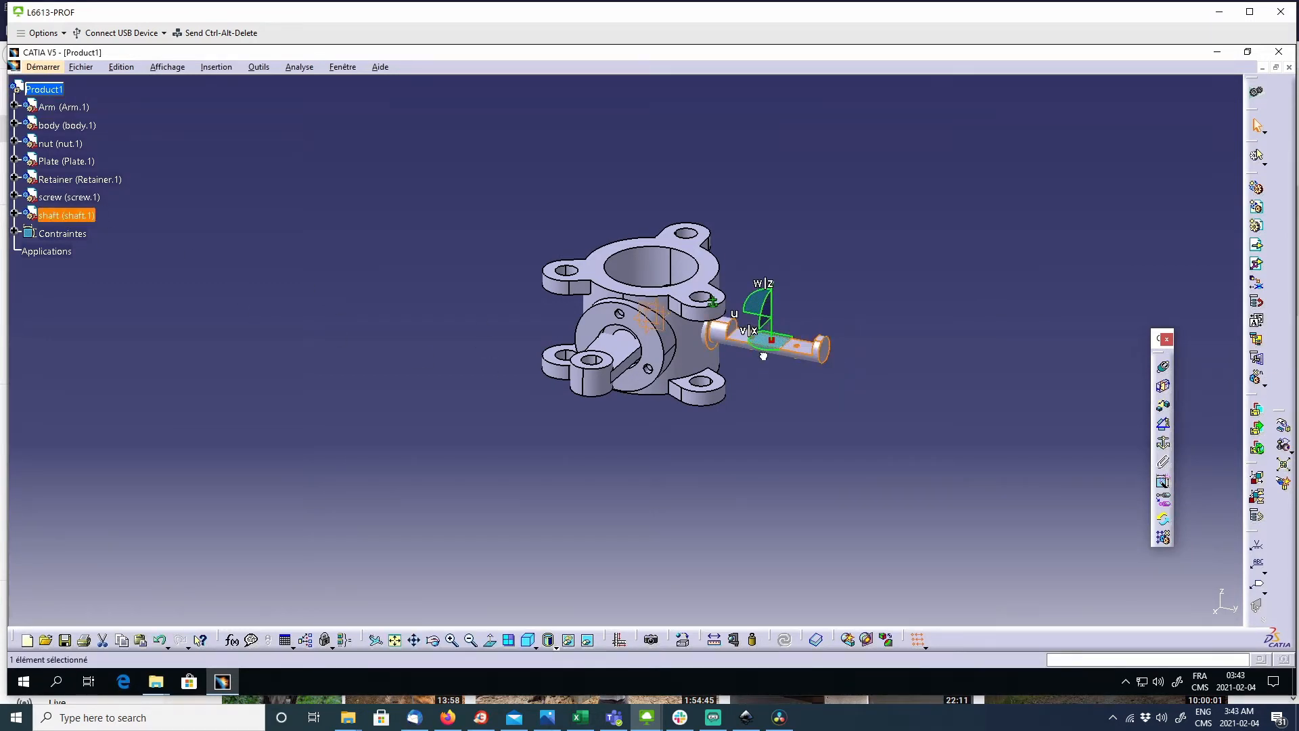
pyautogui.moveTo(763, 355); pyautogui.dragTo(950, 253)
# Make the shaft's axis coincident with the axis of the body's side bore, and move the arm clear of the body.
pyautogui.click(1163, 366)
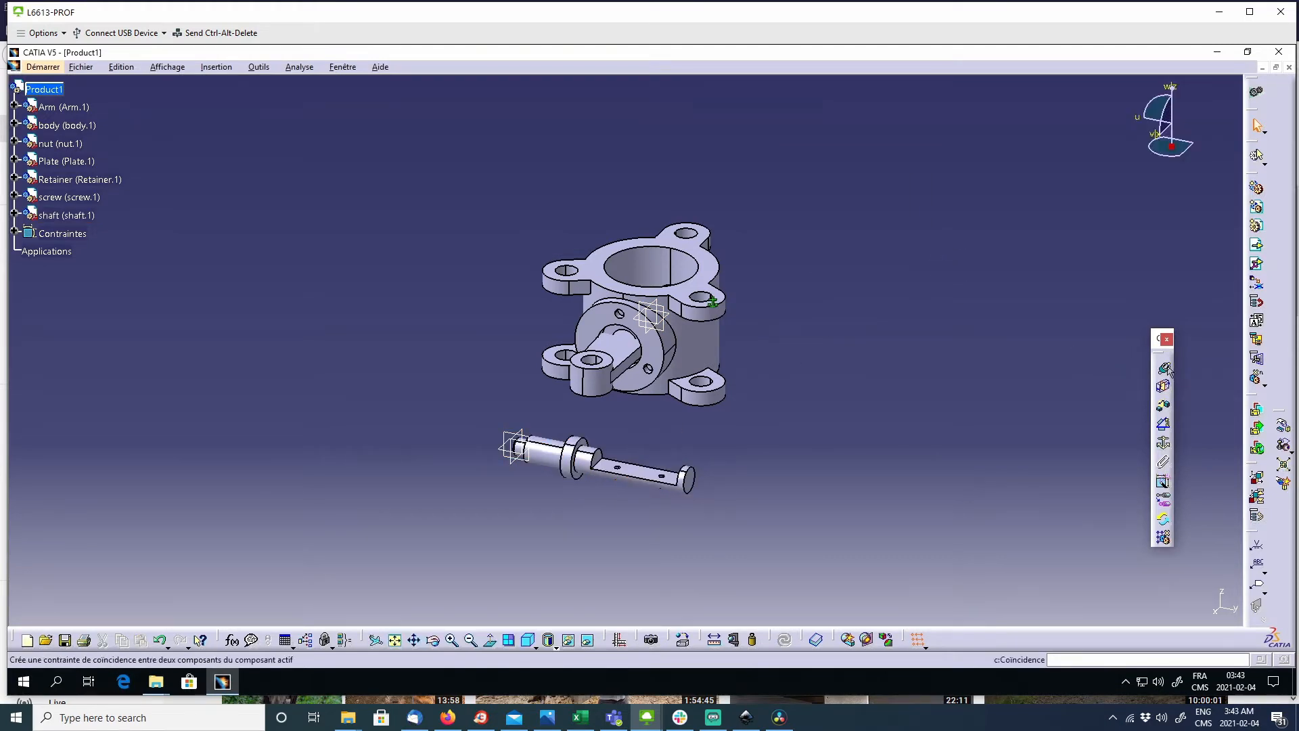
pyautogui.click(591, 466)
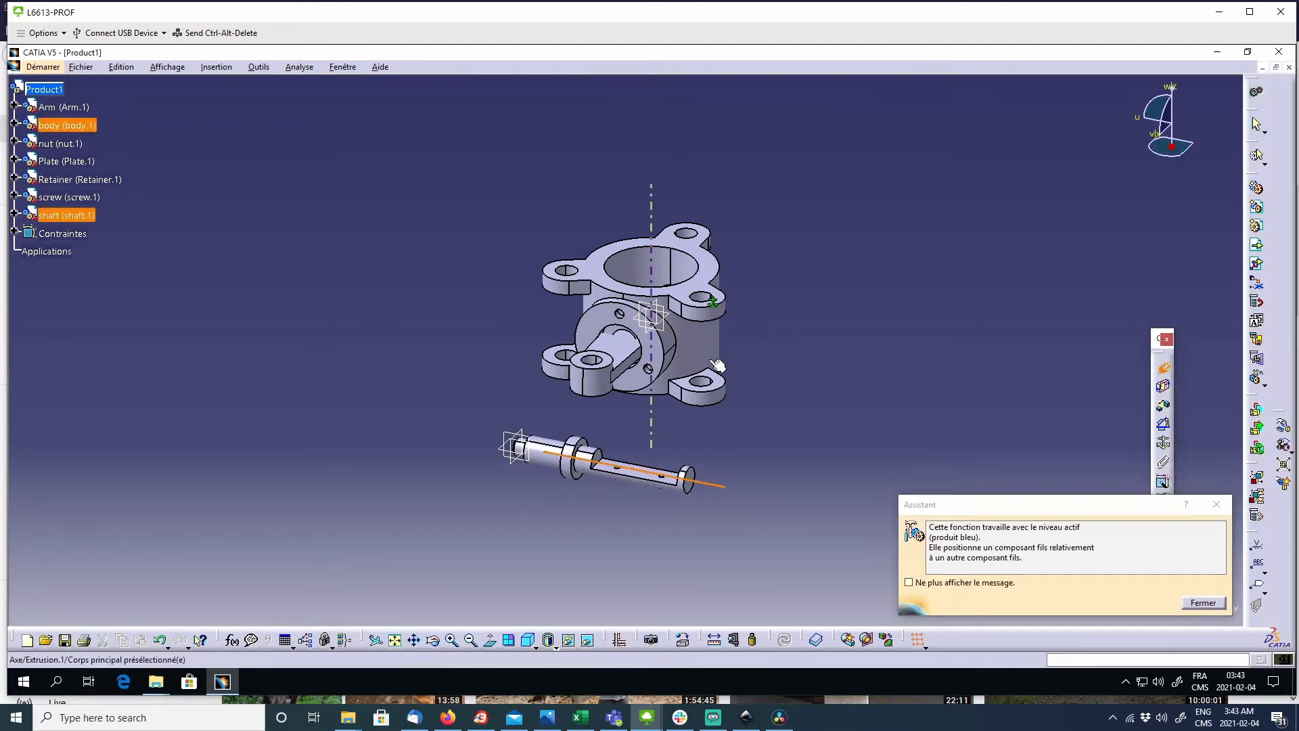
pyautogui.click(675, 343)
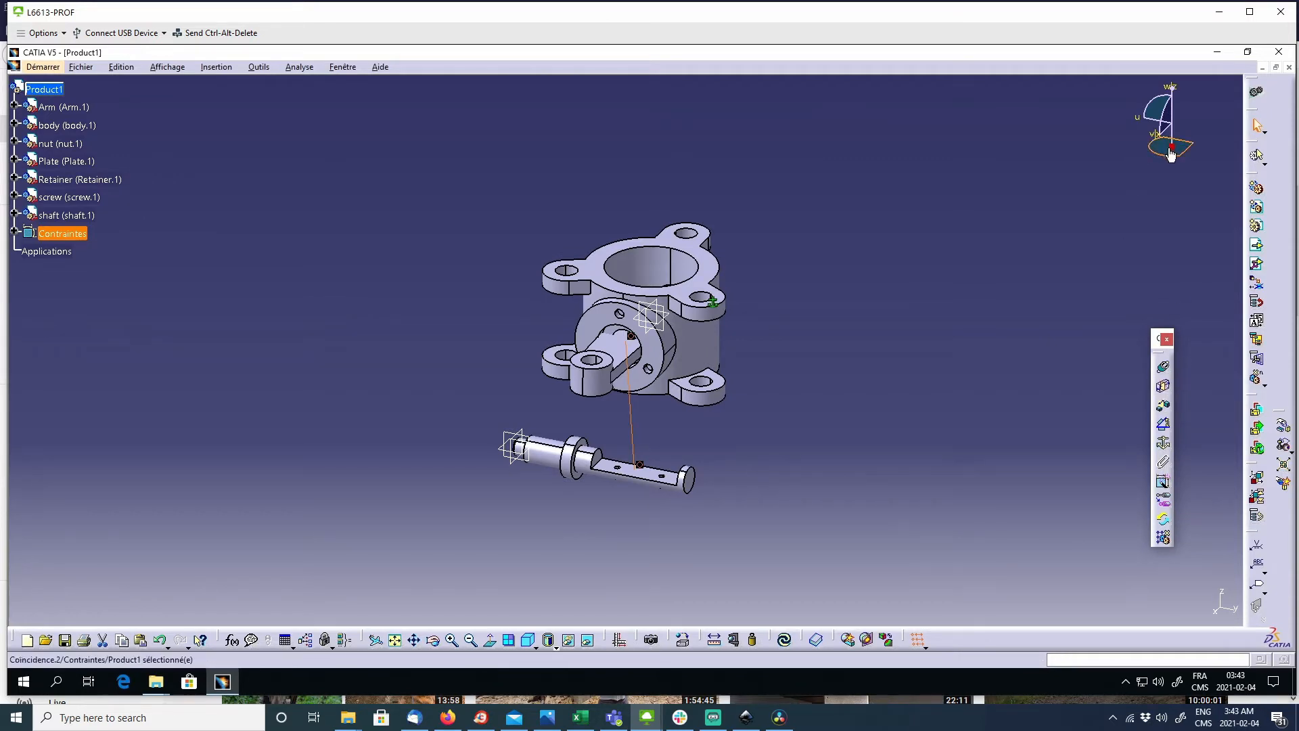
pyautogui.moveTo(1171, 146); pyautogui.dragTo(943, 209)
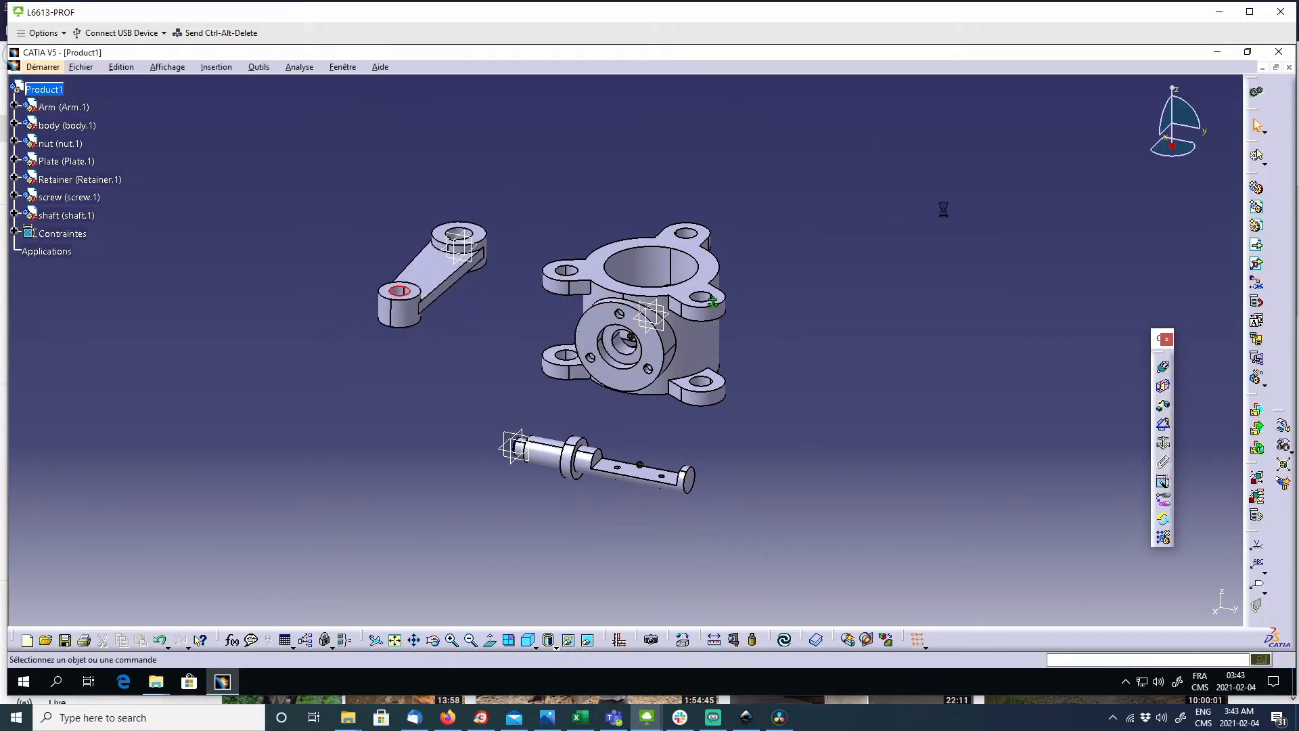
# Add a contact constraint between the shaft collar's face and the recessed face in the body's side bore, and update the assembly.
pyautogui.click(1163, 386)
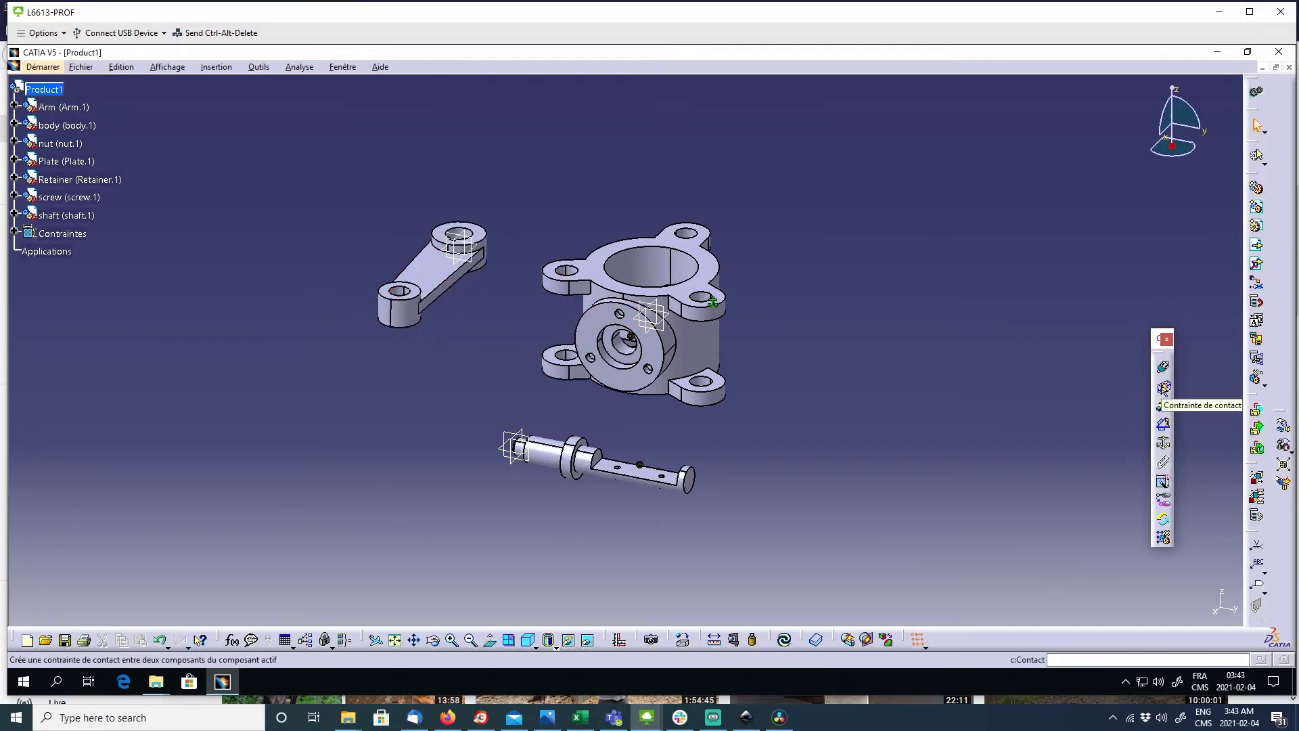
pyautogui.moveTo(603, 528); pyautogui.dragTo(518, 331, button='middle')
pyautogui.click(484, 467)
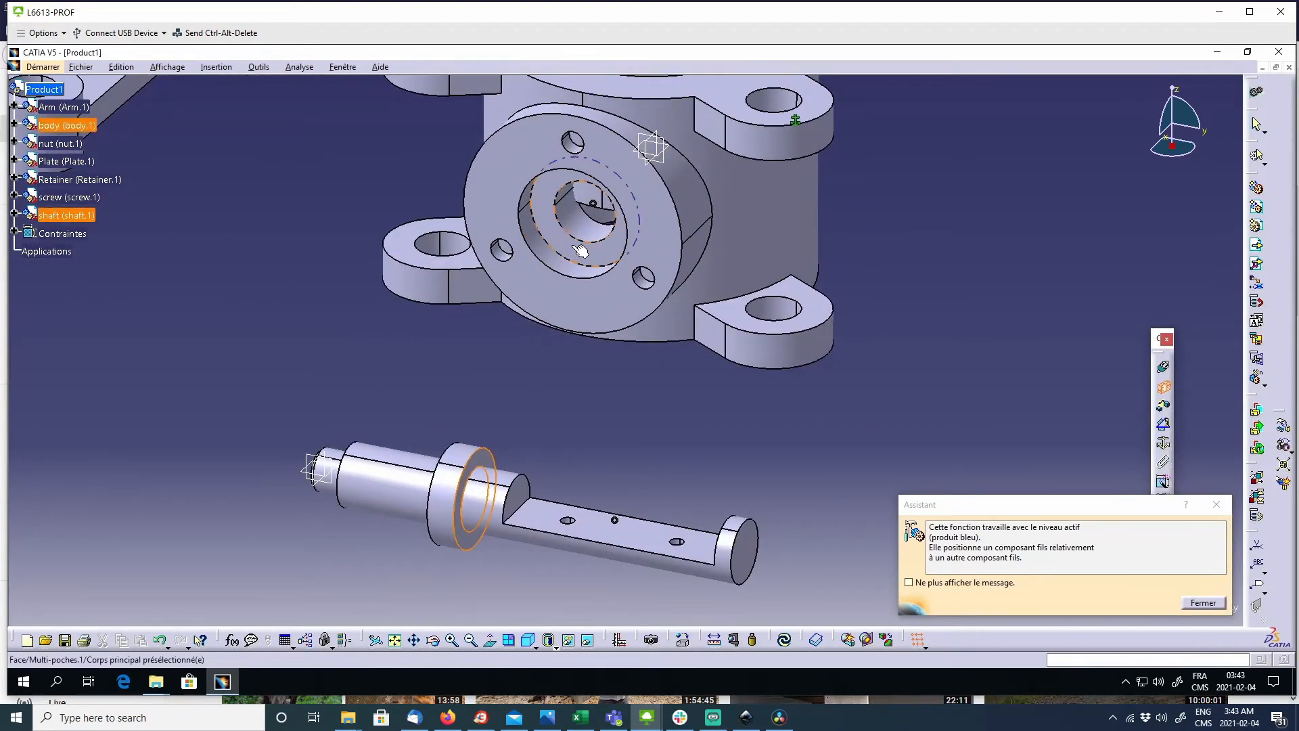
pyautogui.click(589, 206)
pyautogui.moveTo(825, 491); pyautogui.dragTo(826, 525, button='middle')
pyautogui.click(784, 640)
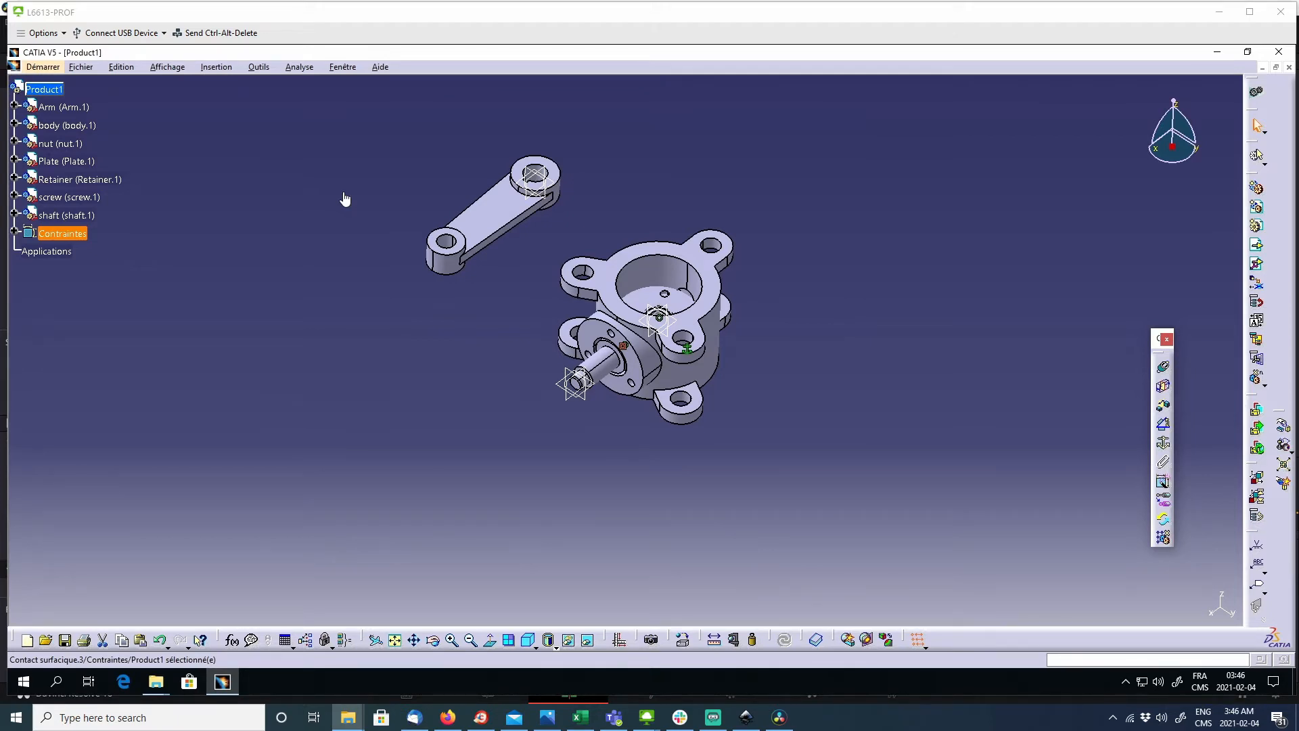
# Insert an ISO 4032 M10 steel grade A washer-faced hexagon nut from the ISO Standards component catalog.
pyautogui.click(259, 68)
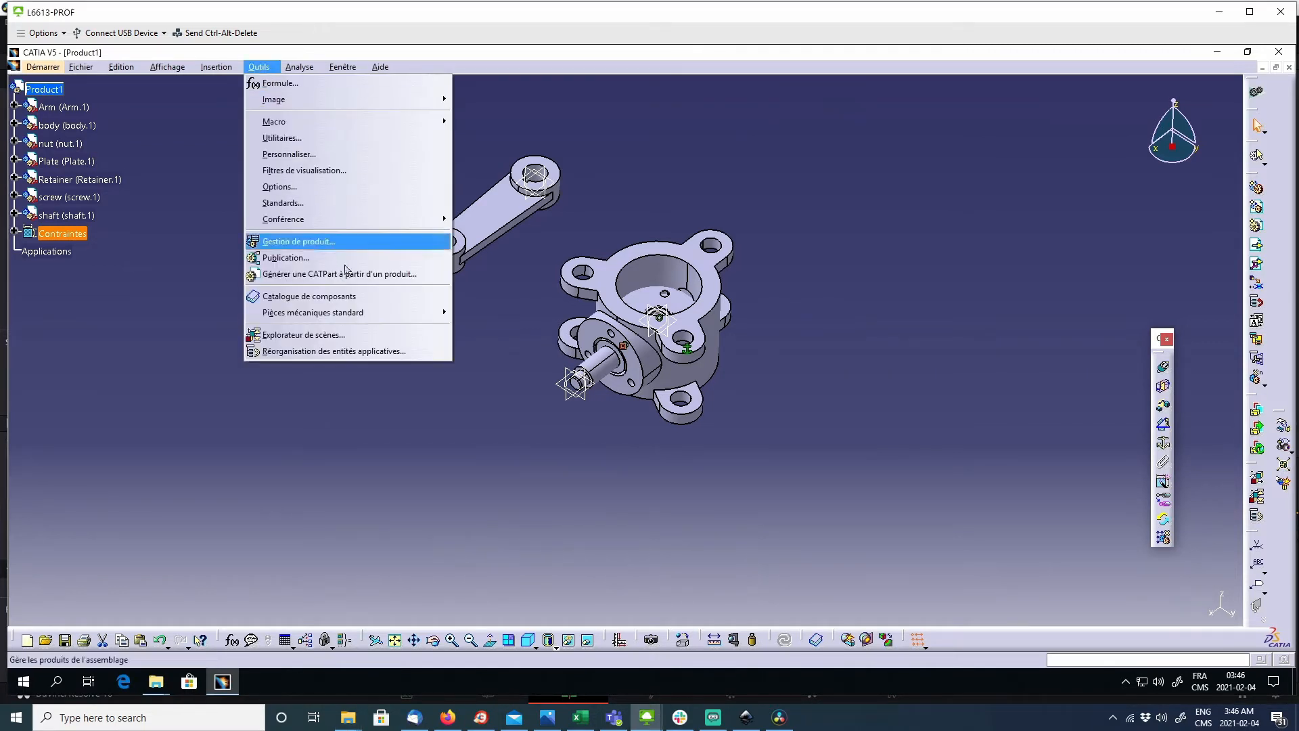
pyautogui.click(345, 297)
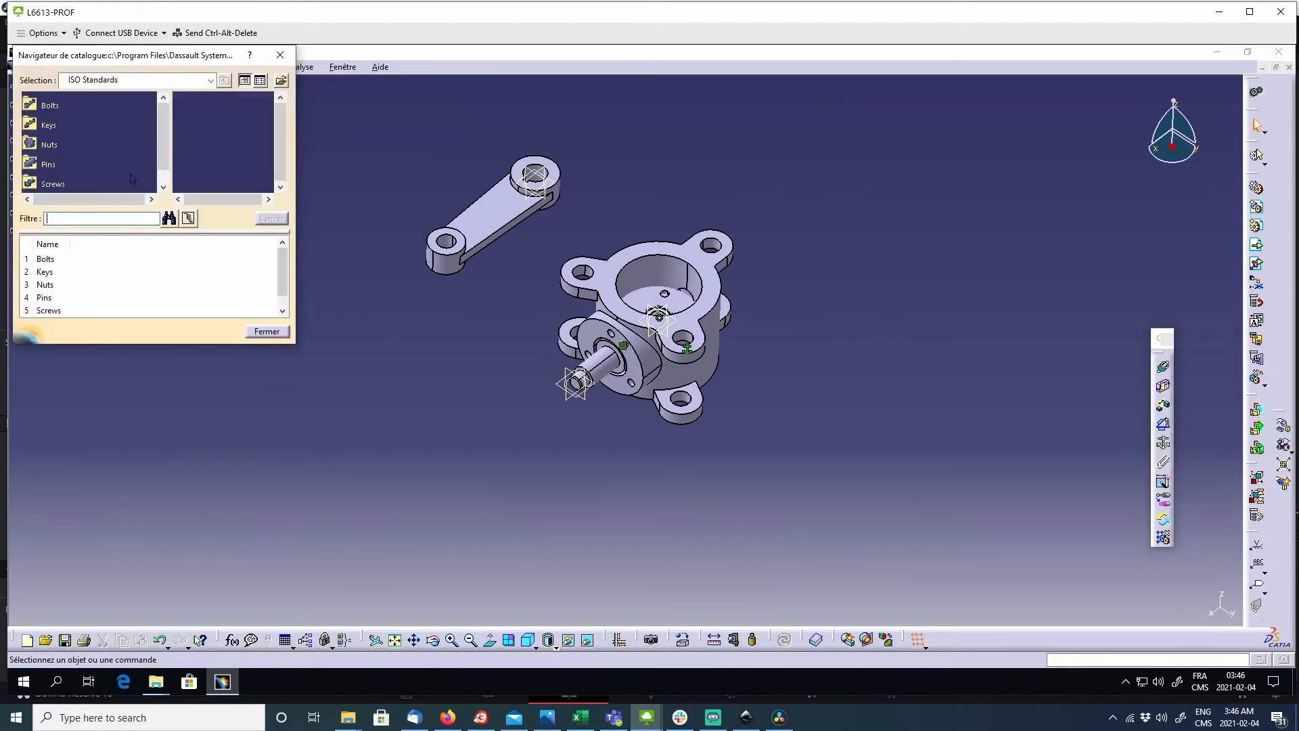
pyautogui.click(44, 144)
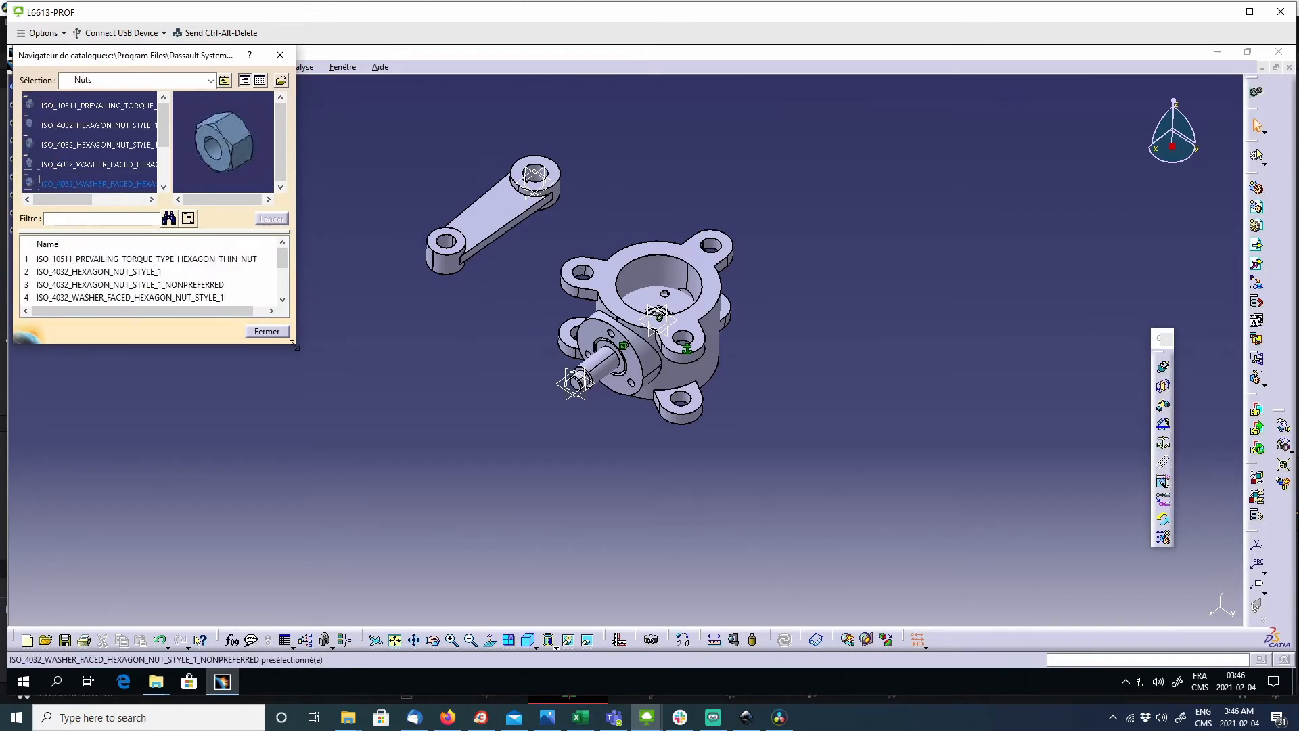
pyautogui.moveTo(295, 347); pyautogui.dragTo(700, 487)
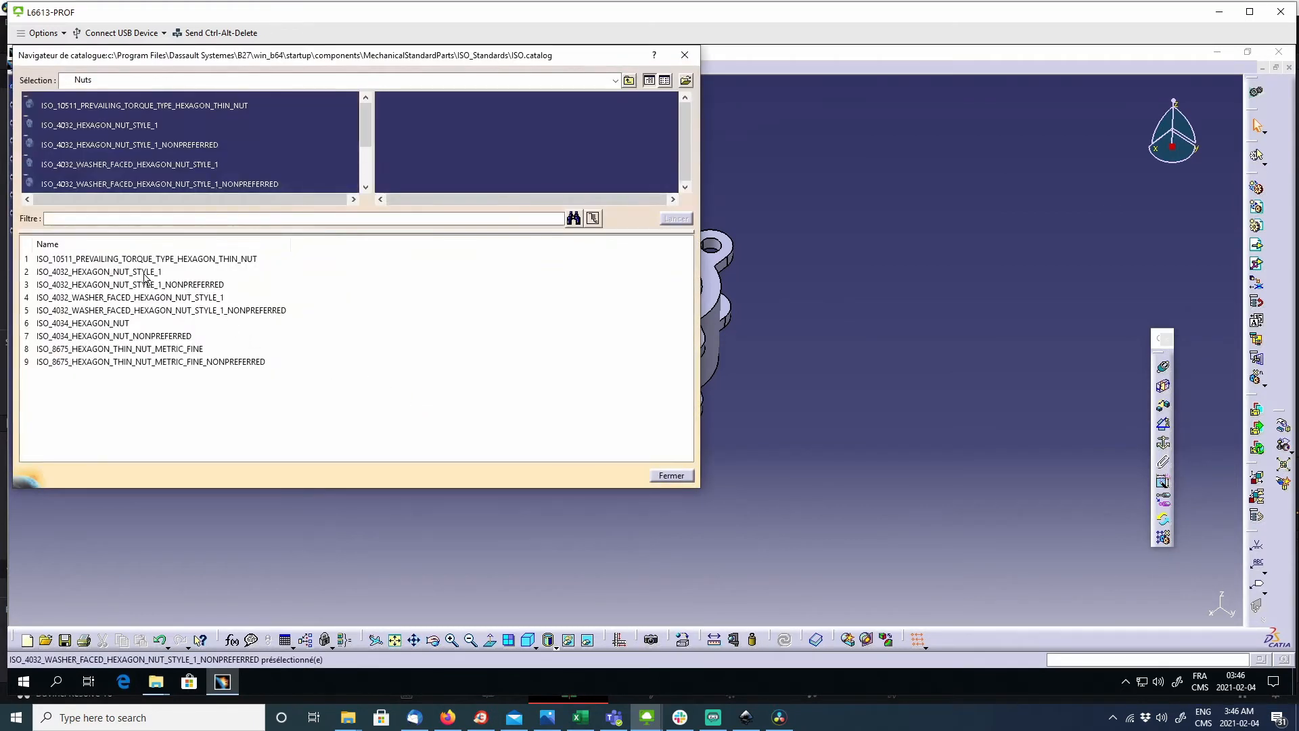
pyautogui.click(146, 272)
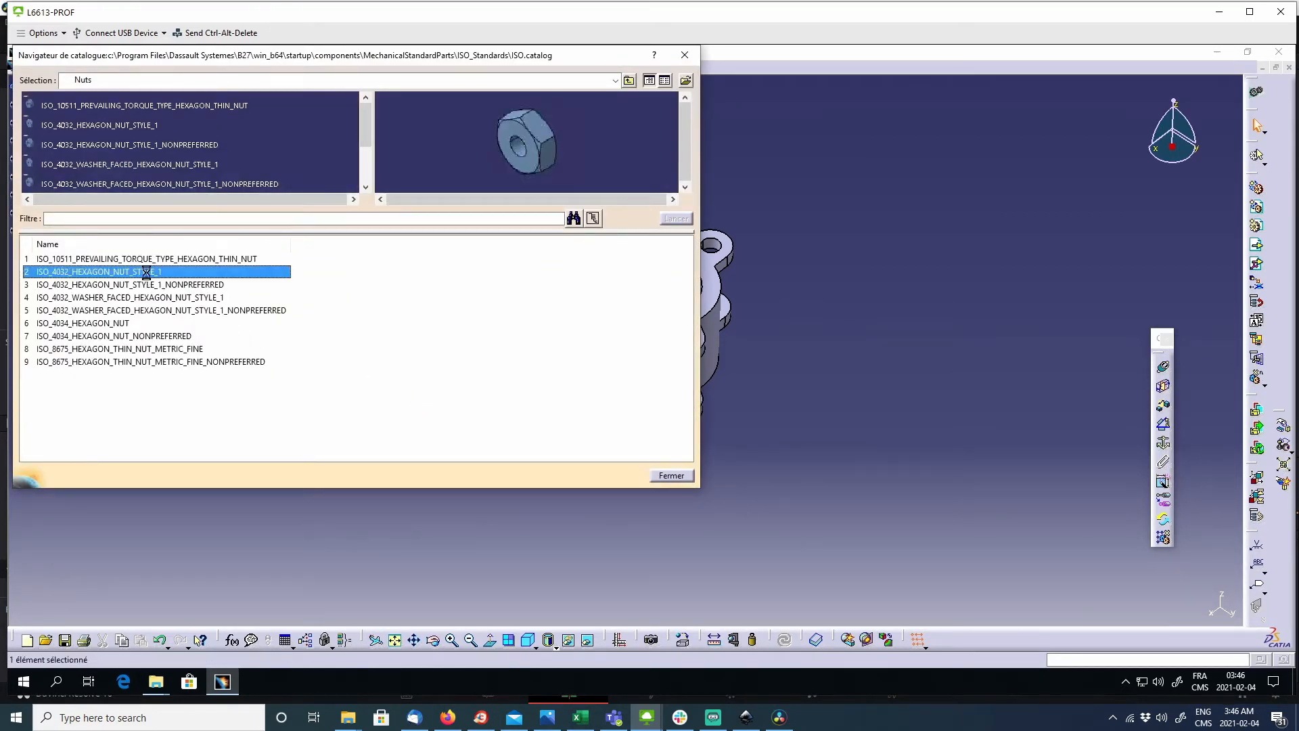
pyautogui.doubleClick(121, 164)
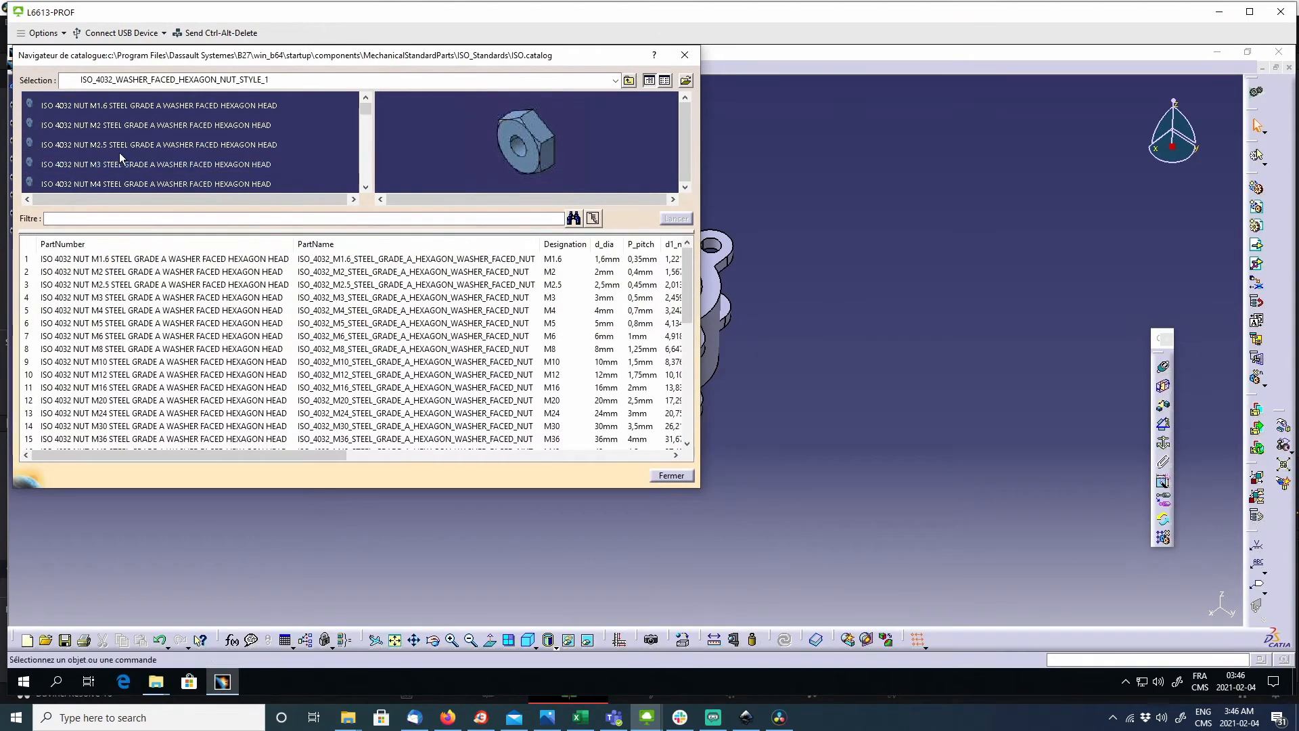
pyautogui.click(207, 363)
pyautogui.doubleClick(207, 363)
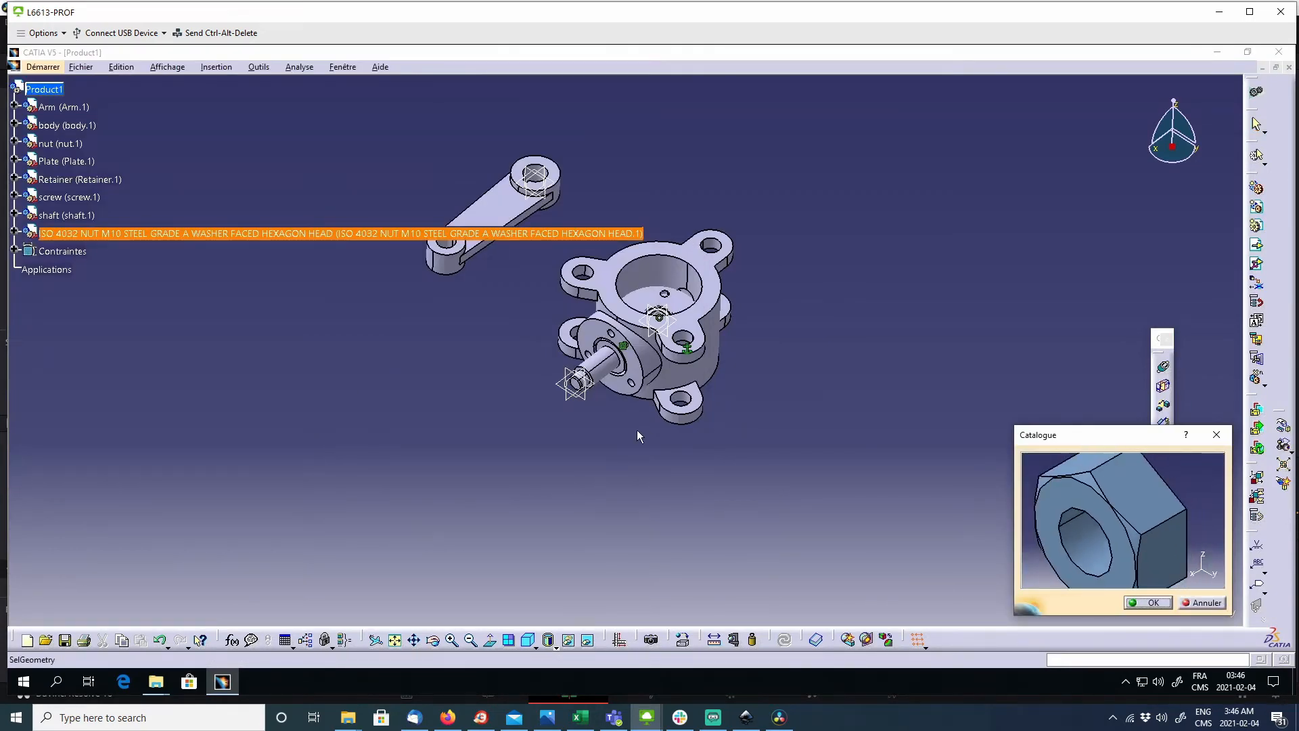
pyautogui.click(1146, 602)
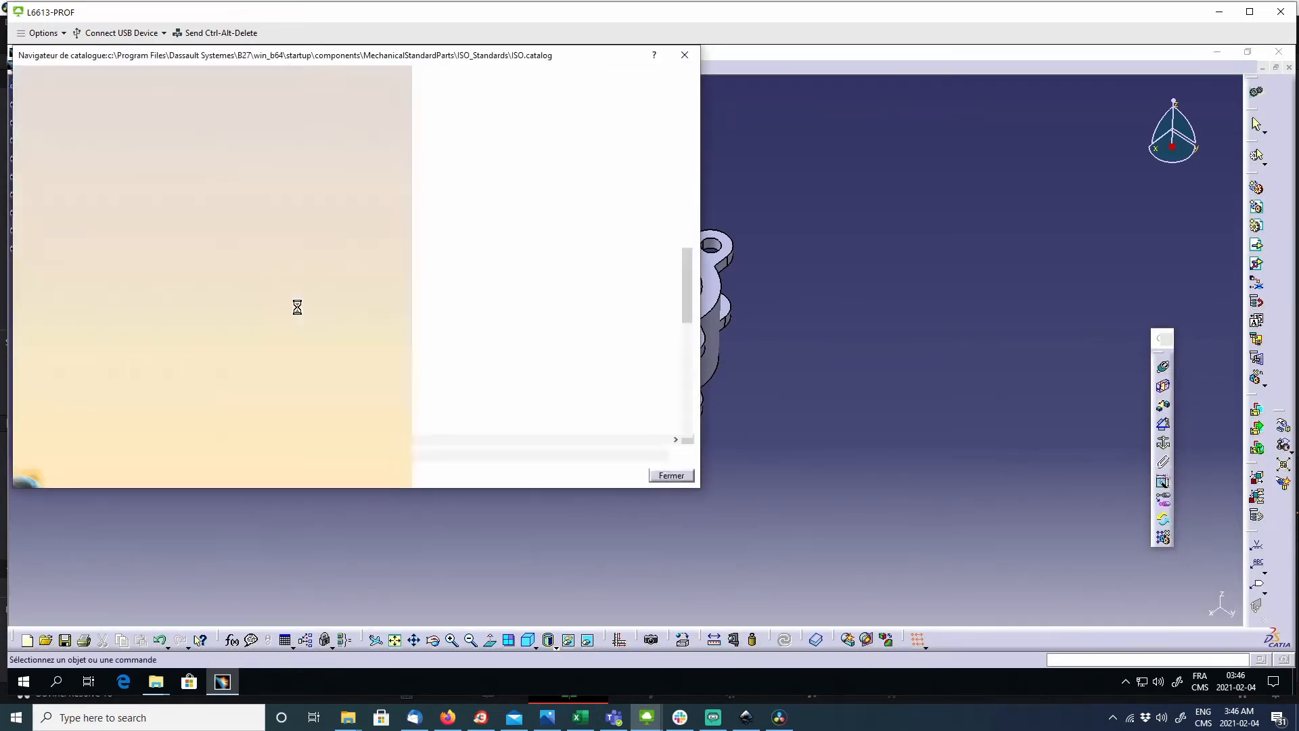
pyautogui.click(664, 477)
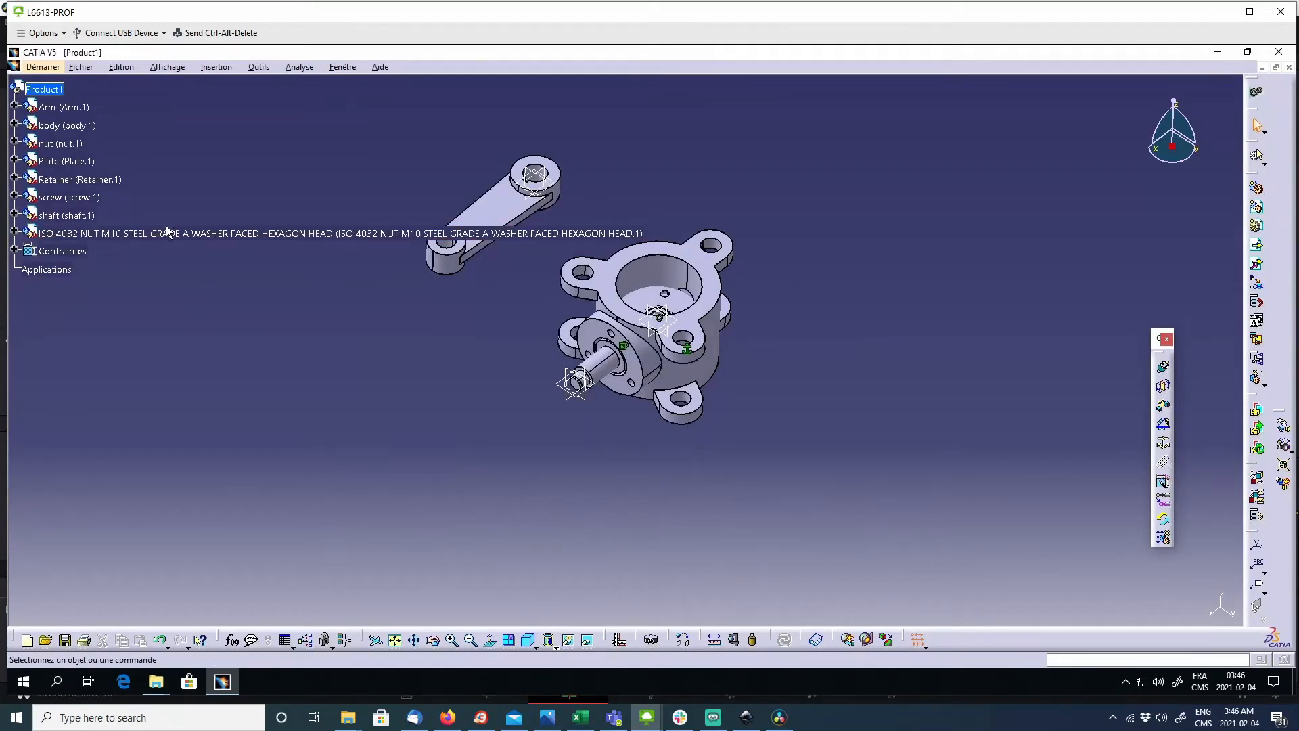
# Attach the compass to the ISO 4032 M10 nut and move the nut out of the body into free space.
pyautogui.click(197, 236)
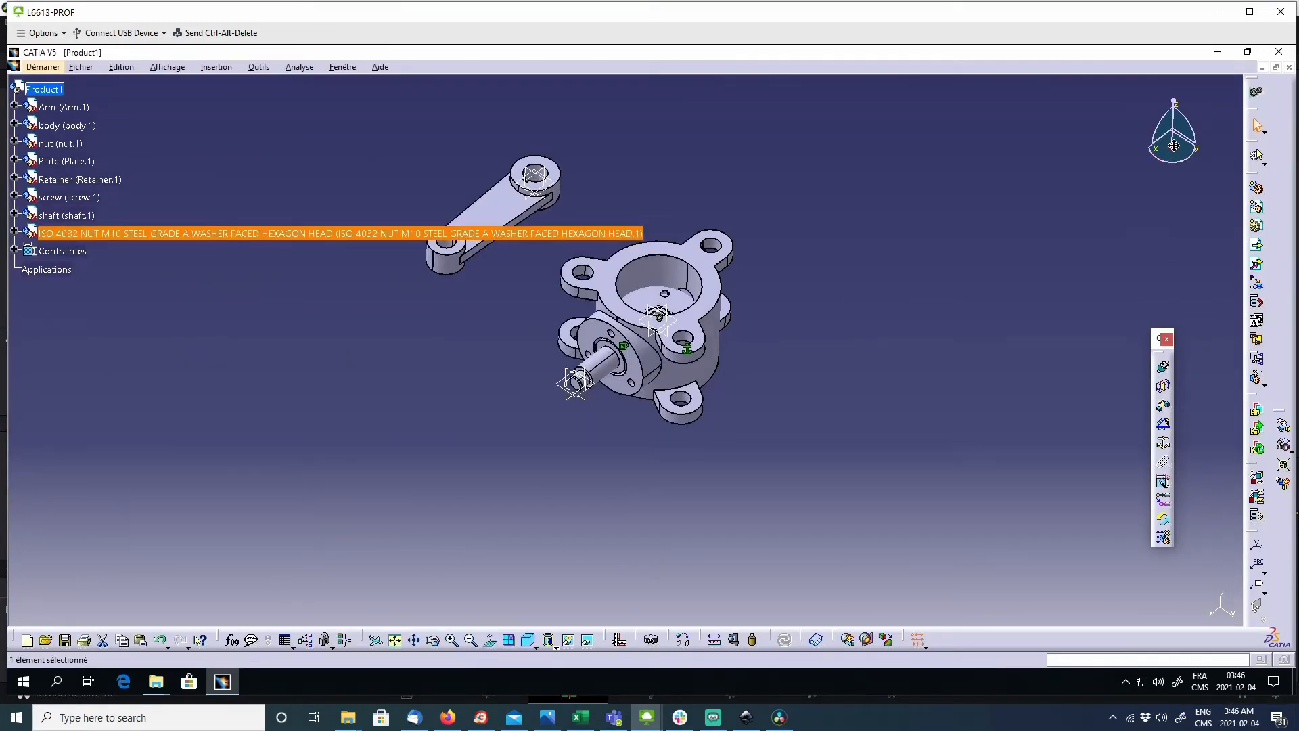
pyautogui.moveTo(640, 296); pyautogui.dragTo(501, 391)
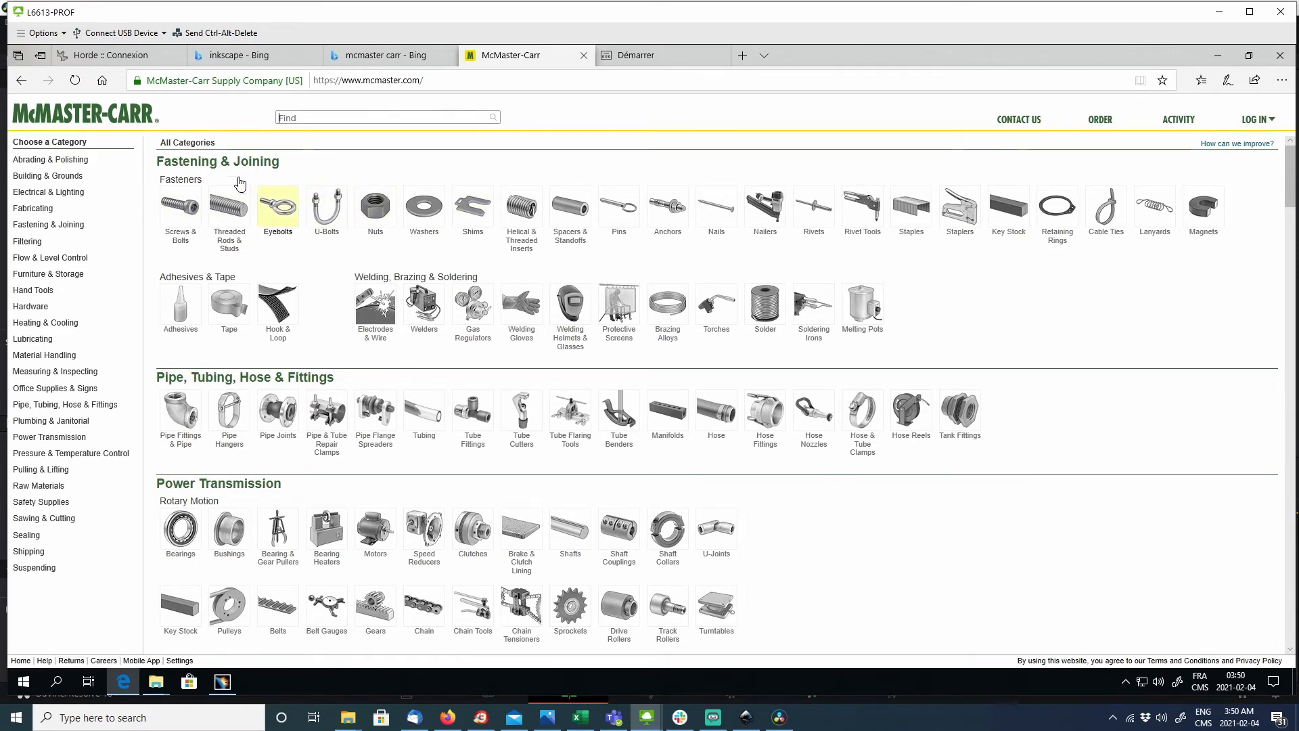
# On McMaster-Carr, open the product detail of cleaned-and-bagged 18-8 stainless steel socket head screw 90843A200, 1/4"-20 thread, 3/4" long.
pyautogui.click(187, 220)
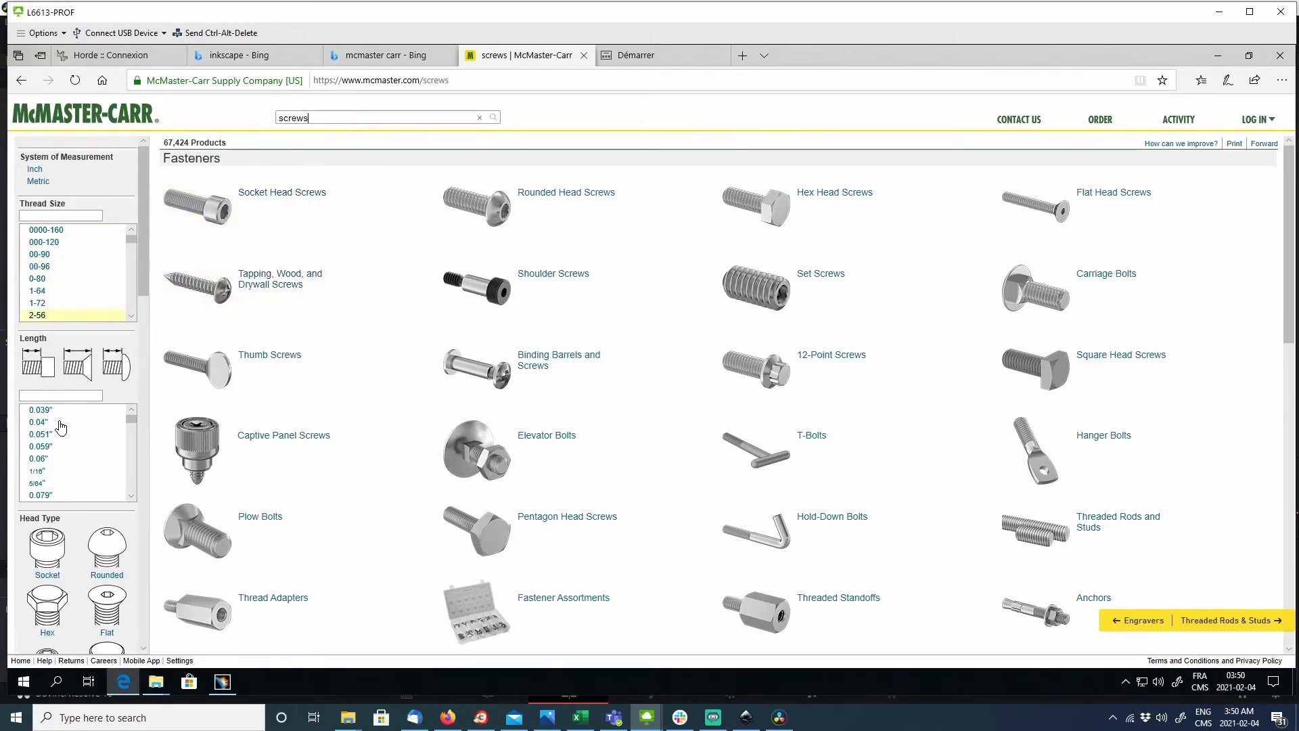
pyautogui.click(241, 210)
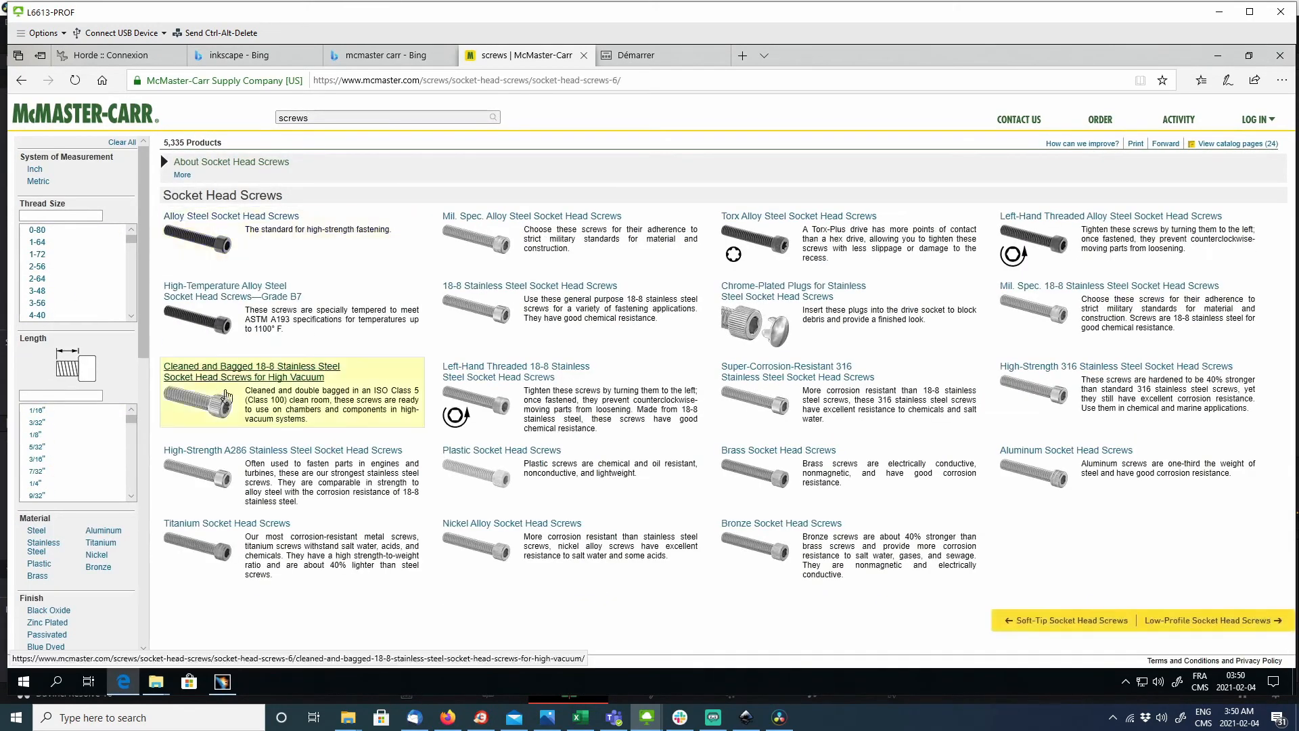
pyautogui.click(243, 377)
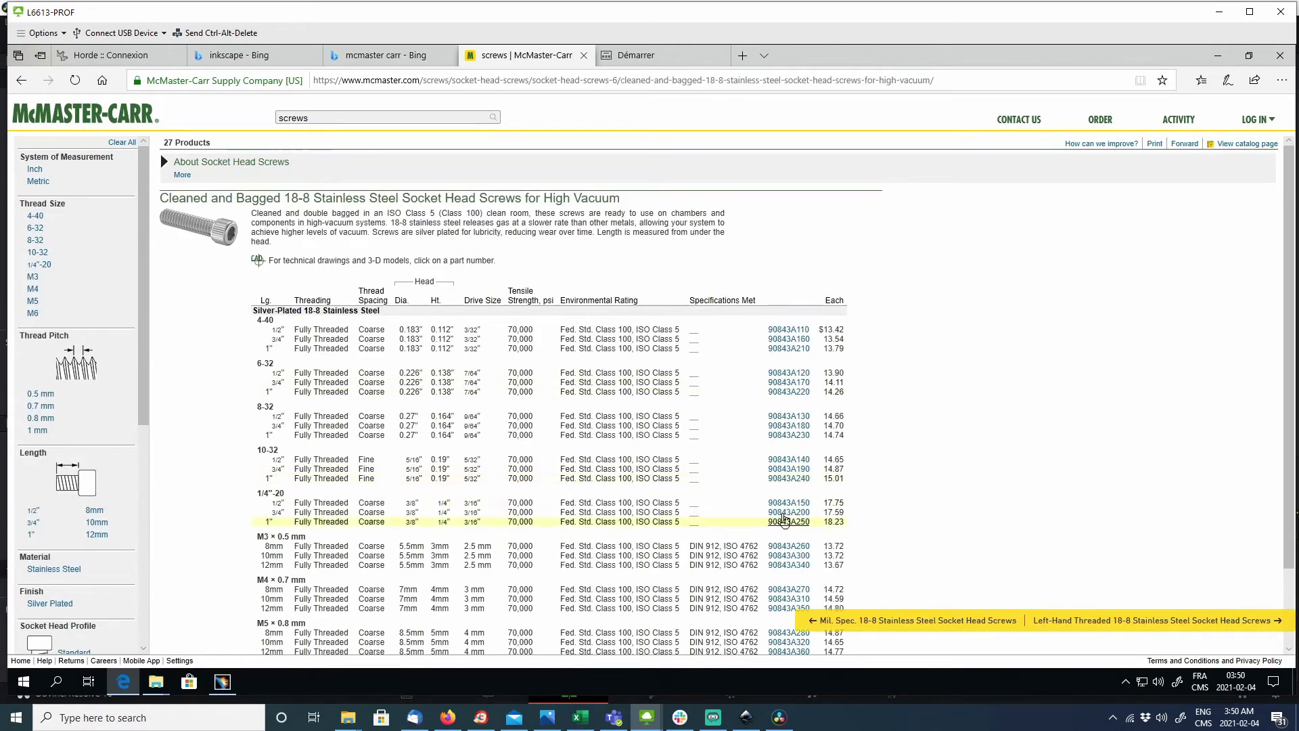
pyautogui.click(771, 513)
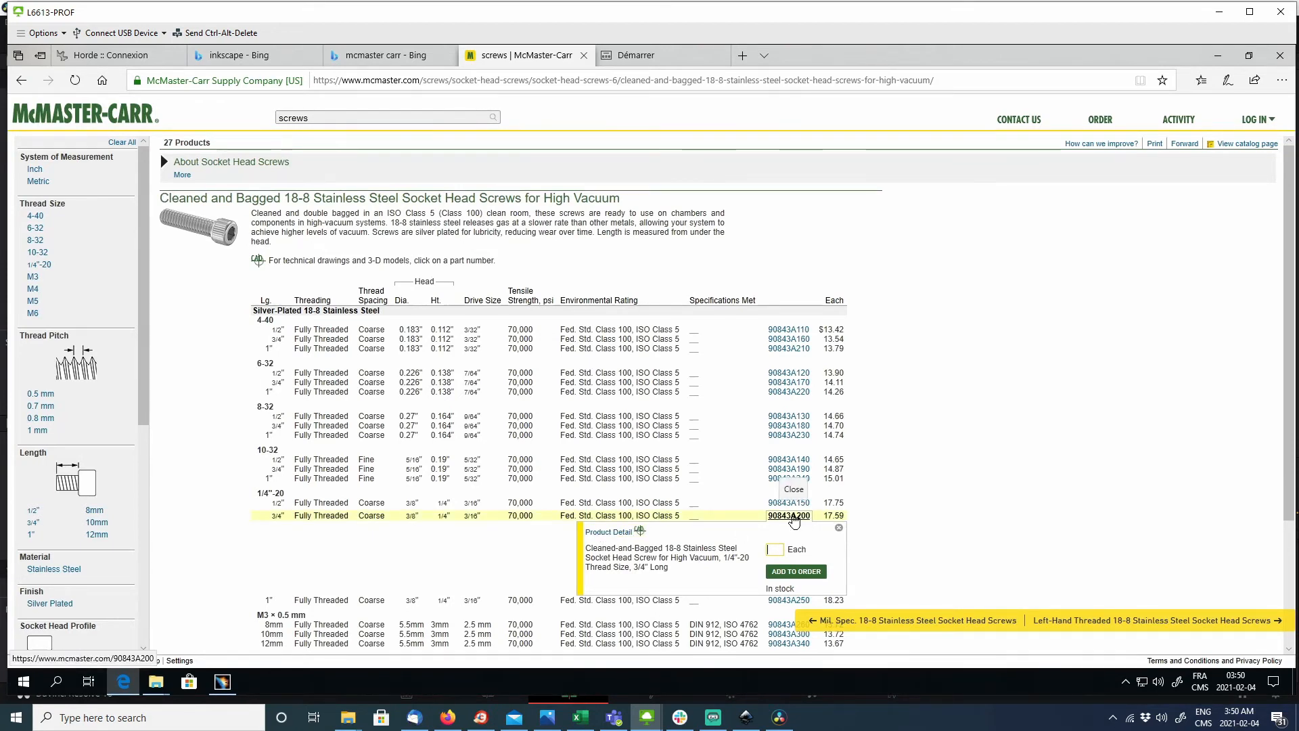
pyautogui.click(621, 534)
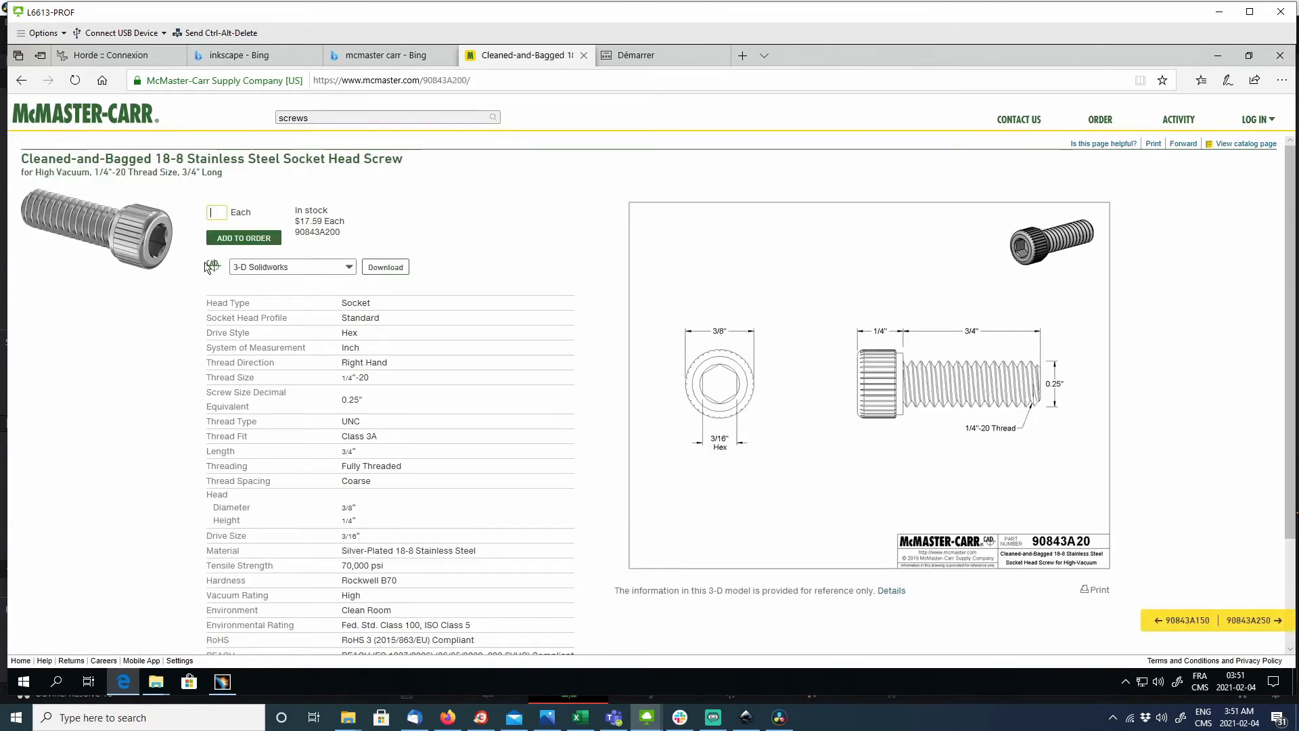
# Download the screw's CAD model in the 3-D STEP no threads format and save it to the desktop.
pyautogui.click(298, 269)
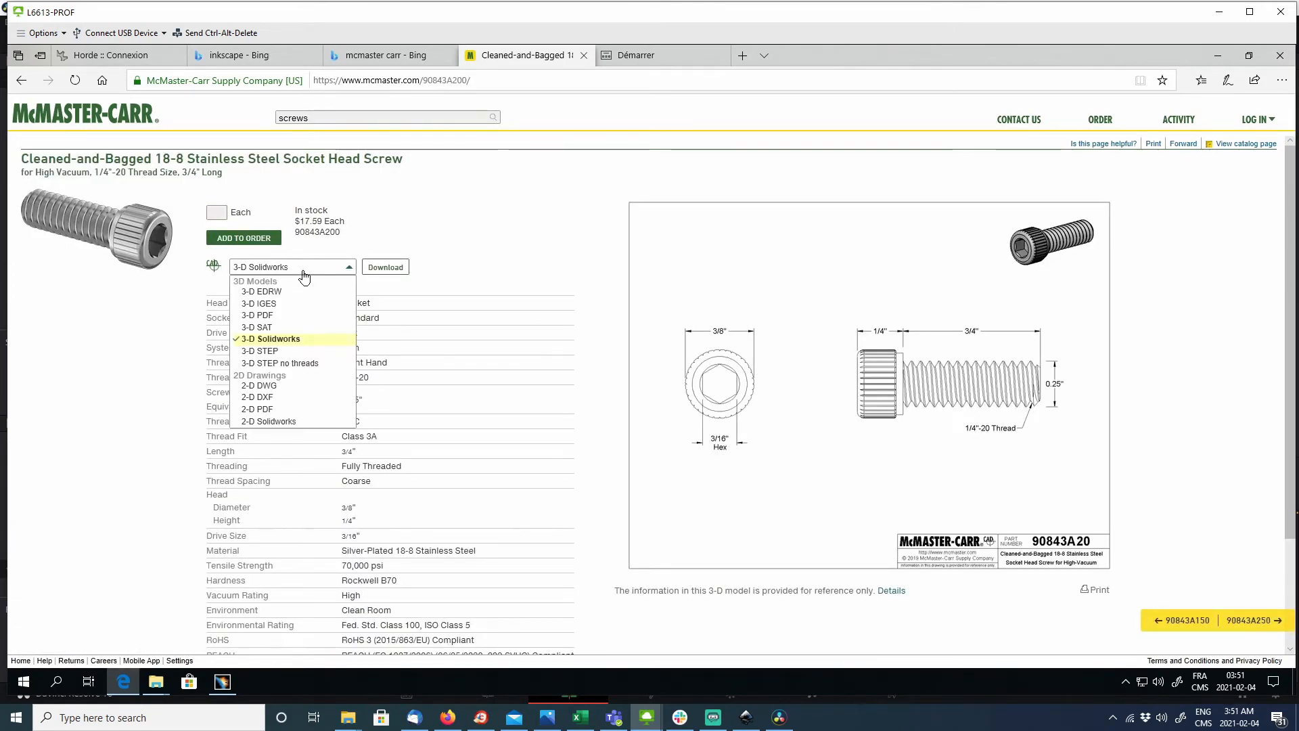
pyautogui.click(299, 352)
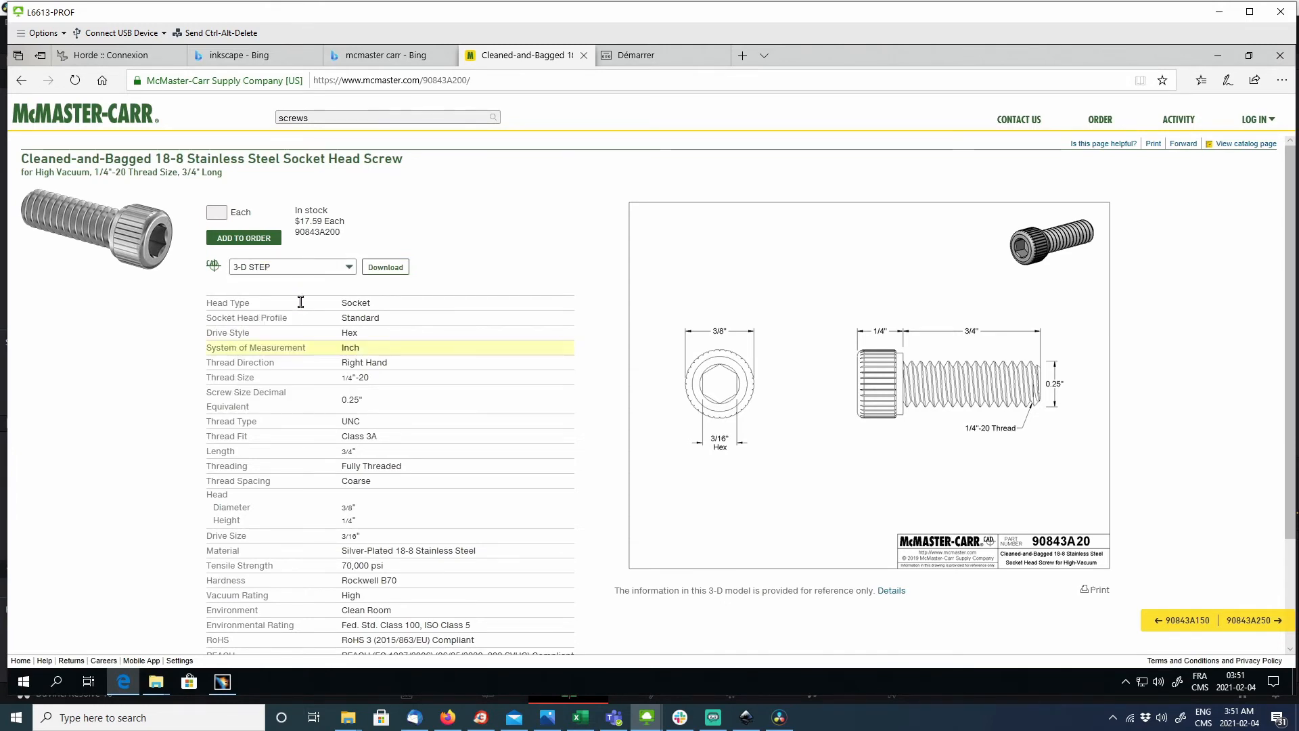
pyautogui.click(315, 271)
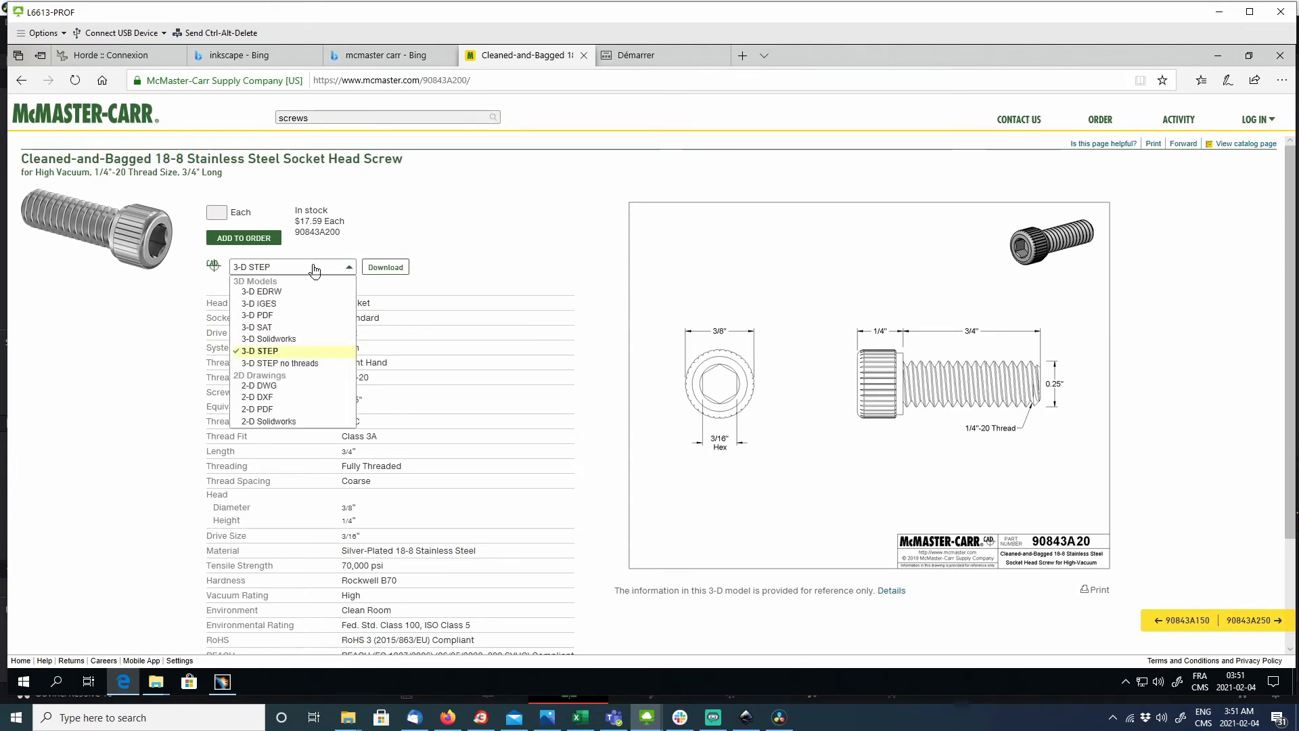
pyautogui.click(308, 365)
pyautogui.click(399, 269)
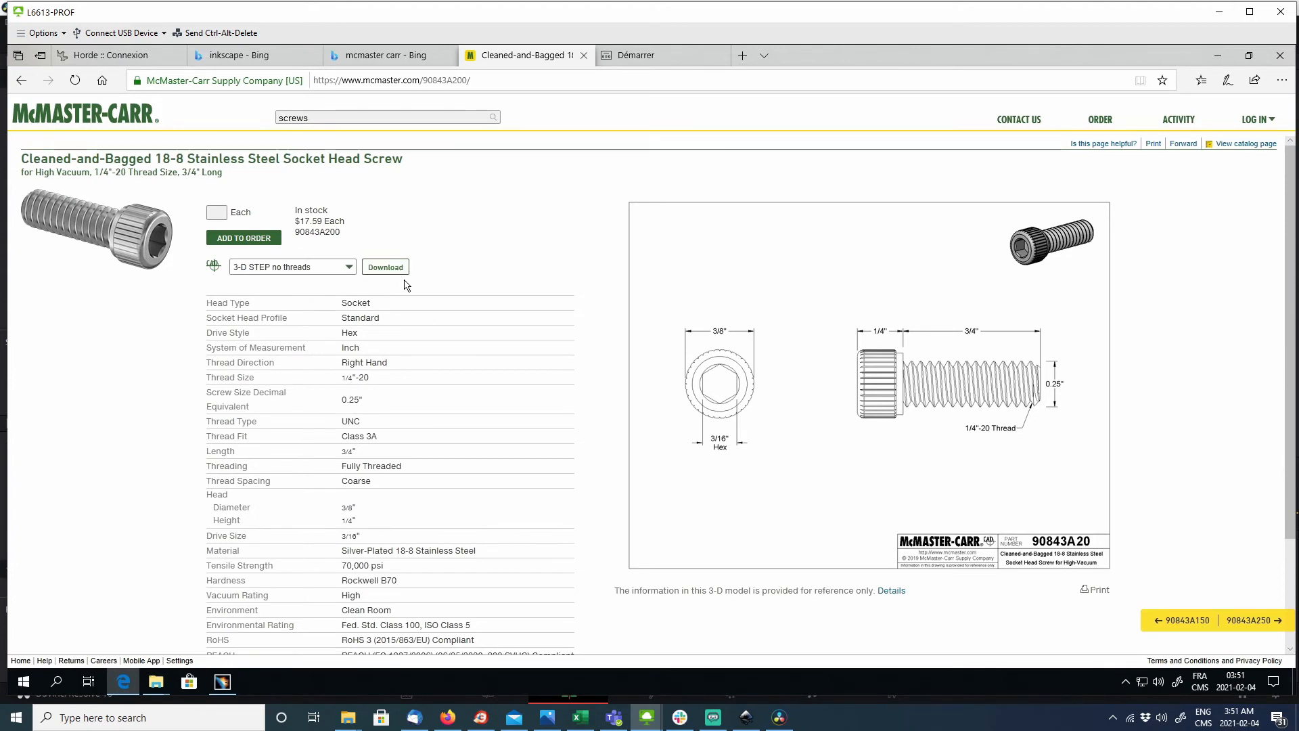
pyautogui.click(842, 642)
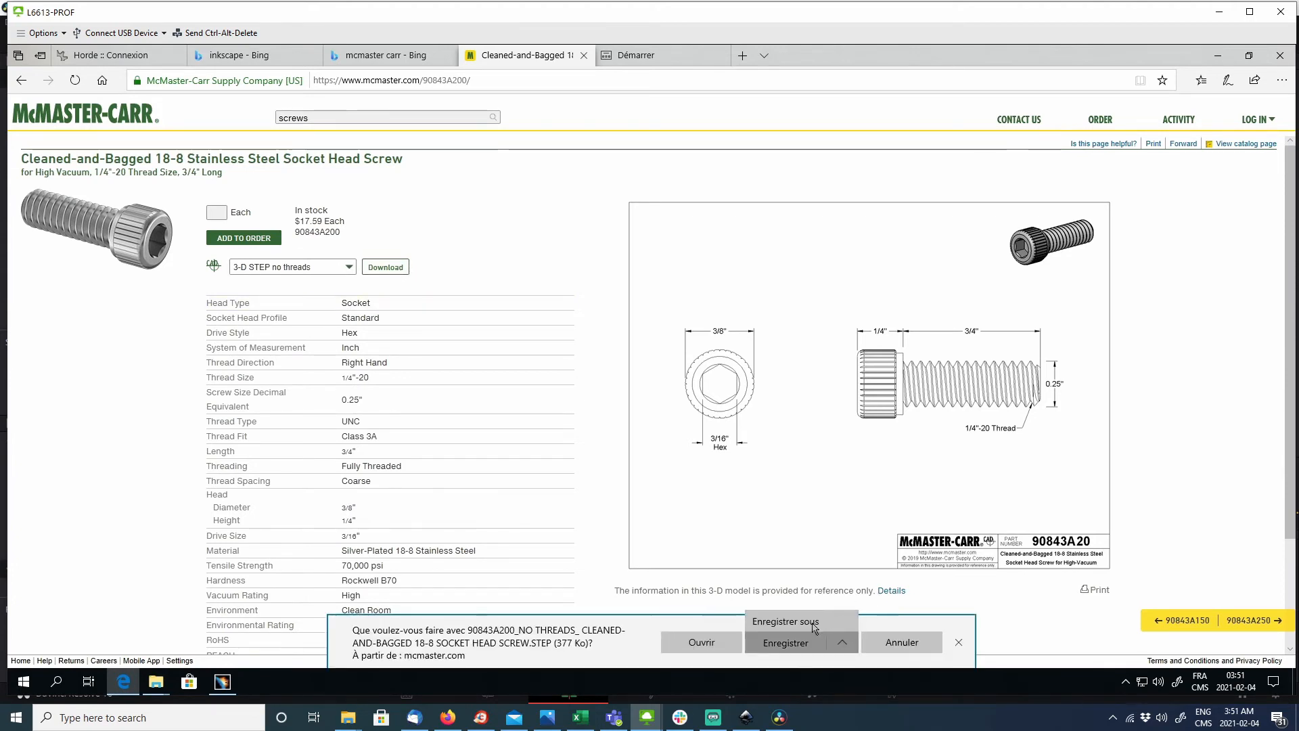
pyautogui.click(812, 623)
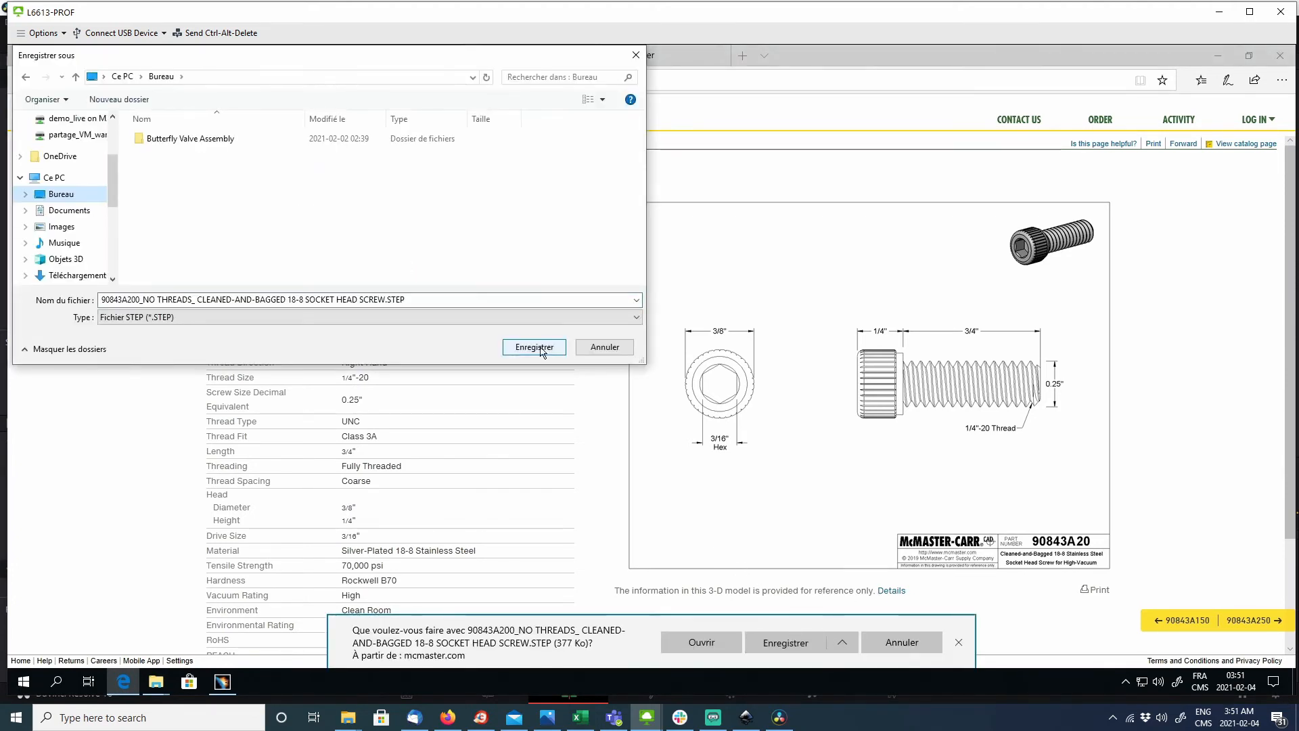
pyautogui.click(532, 349)
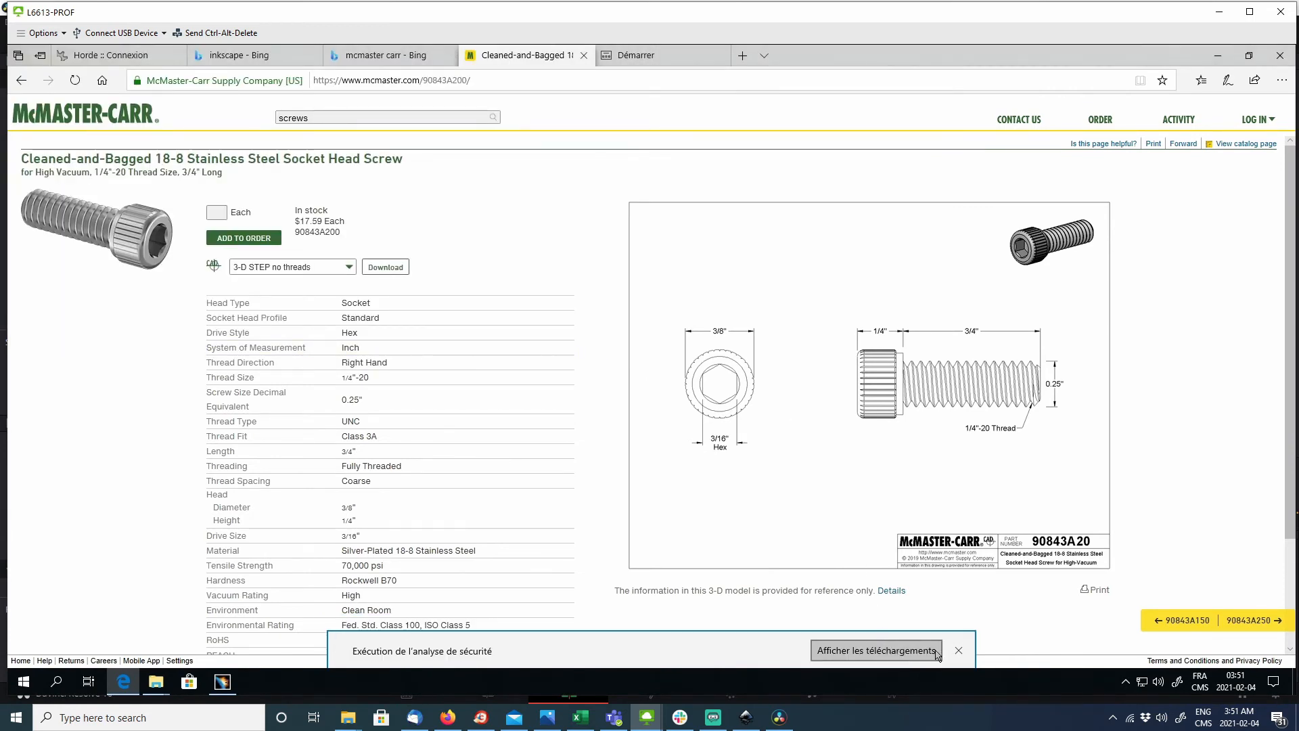
pyautogui.click(959, 649)
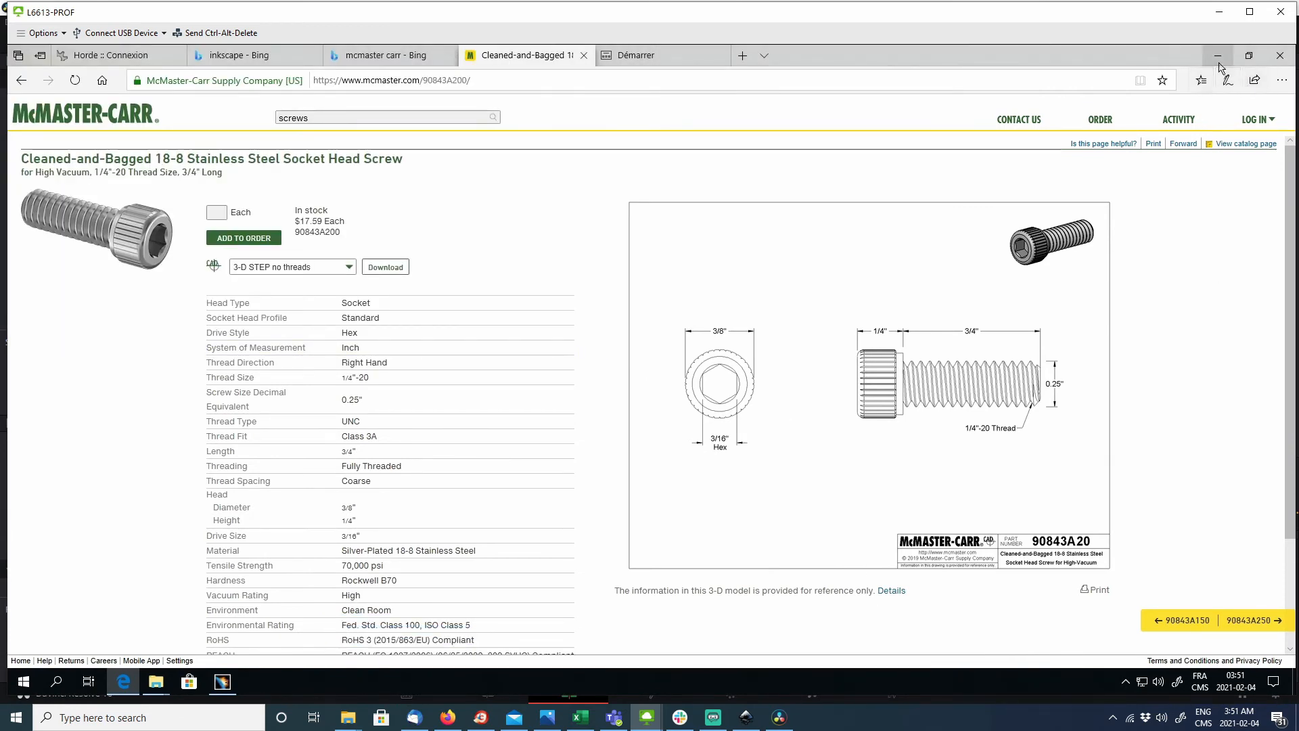
# Switch back to CATIA and insert the desktop STEP file of socket head screw 90843A200 as an existing component of Product1.
pyautogui.click(1217, 55)
pyautogui.moveTo(544, 296); pyautogui.dragTo(554, 343, button='middle')
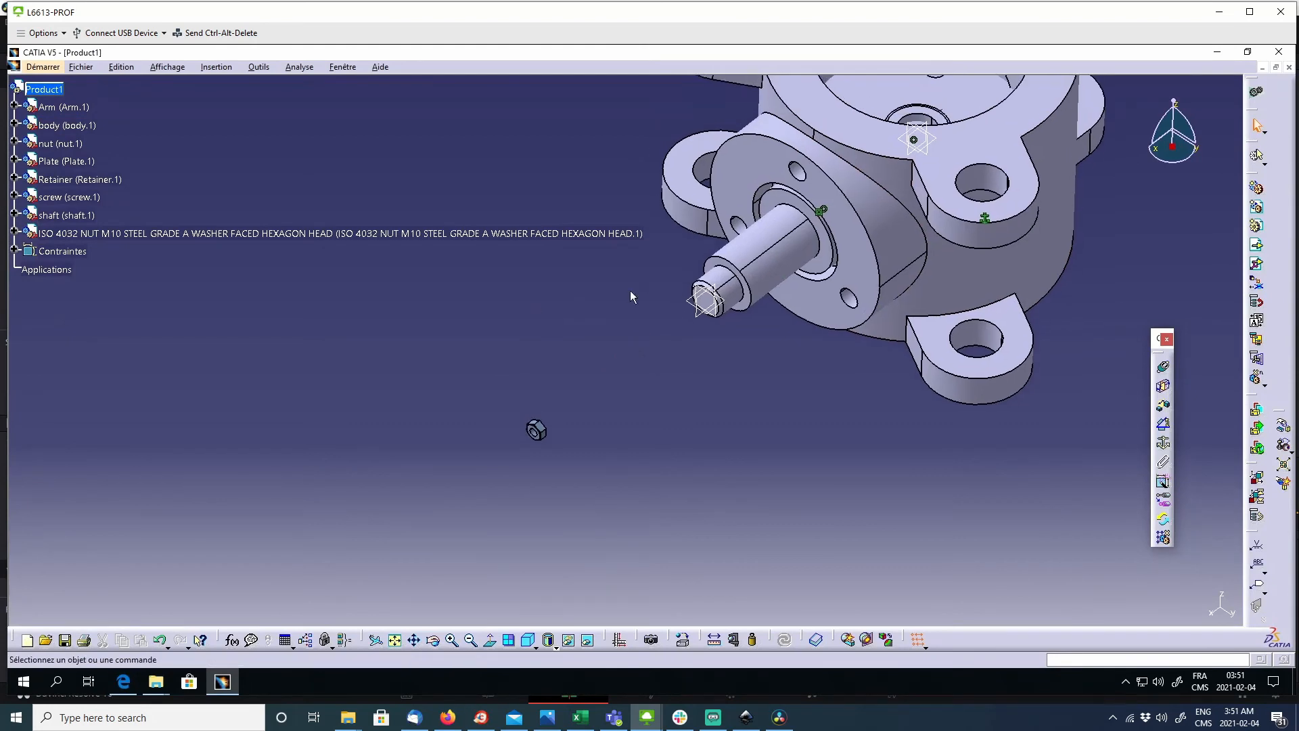
pyautogui.click(1257, 245)
pyautogui.click(55, 90)
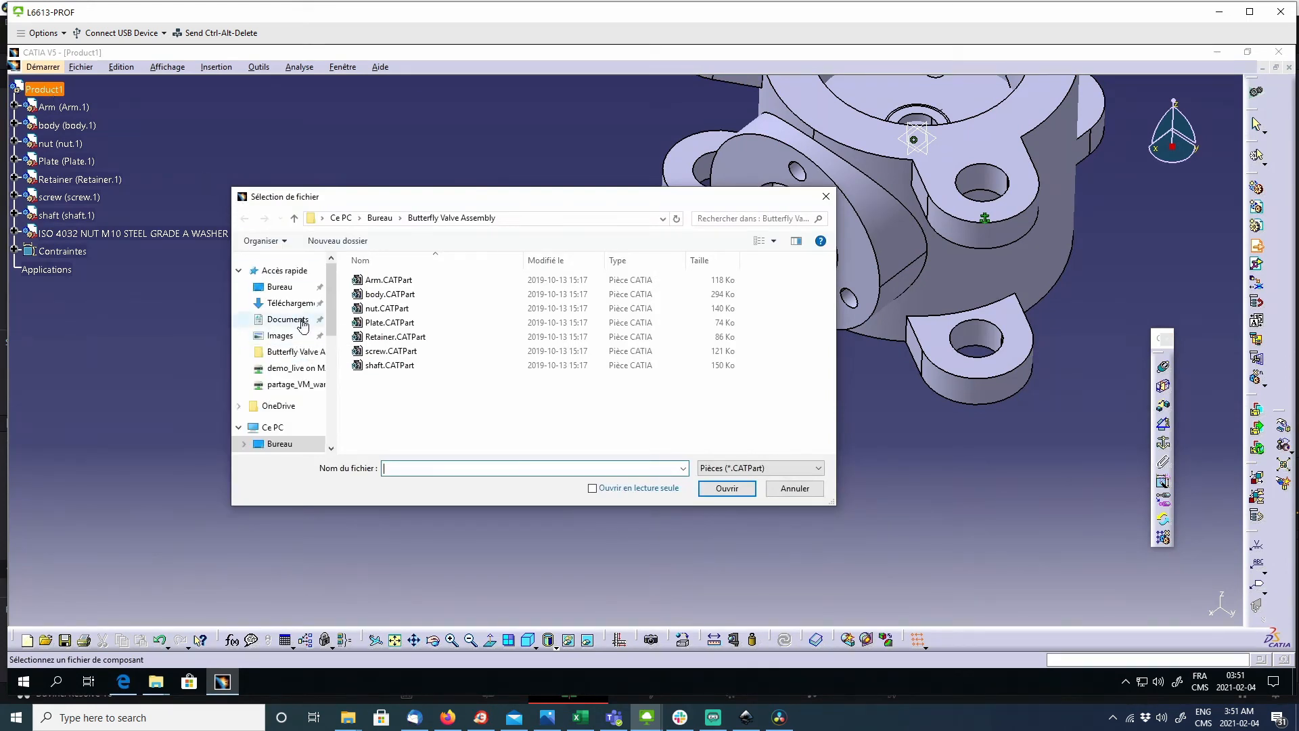
pyautogui.click(280, 443)
pyautogui.click(761, 468)
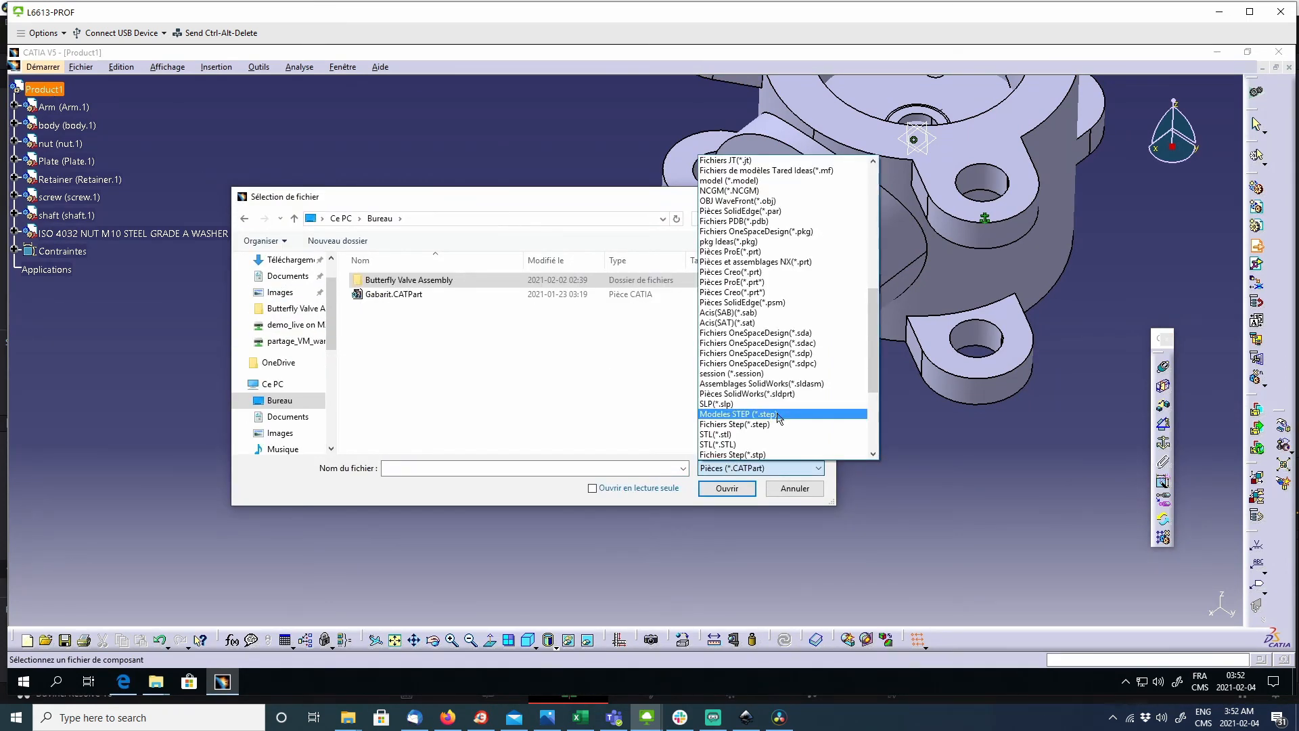
pyautogui.click(778, 414)
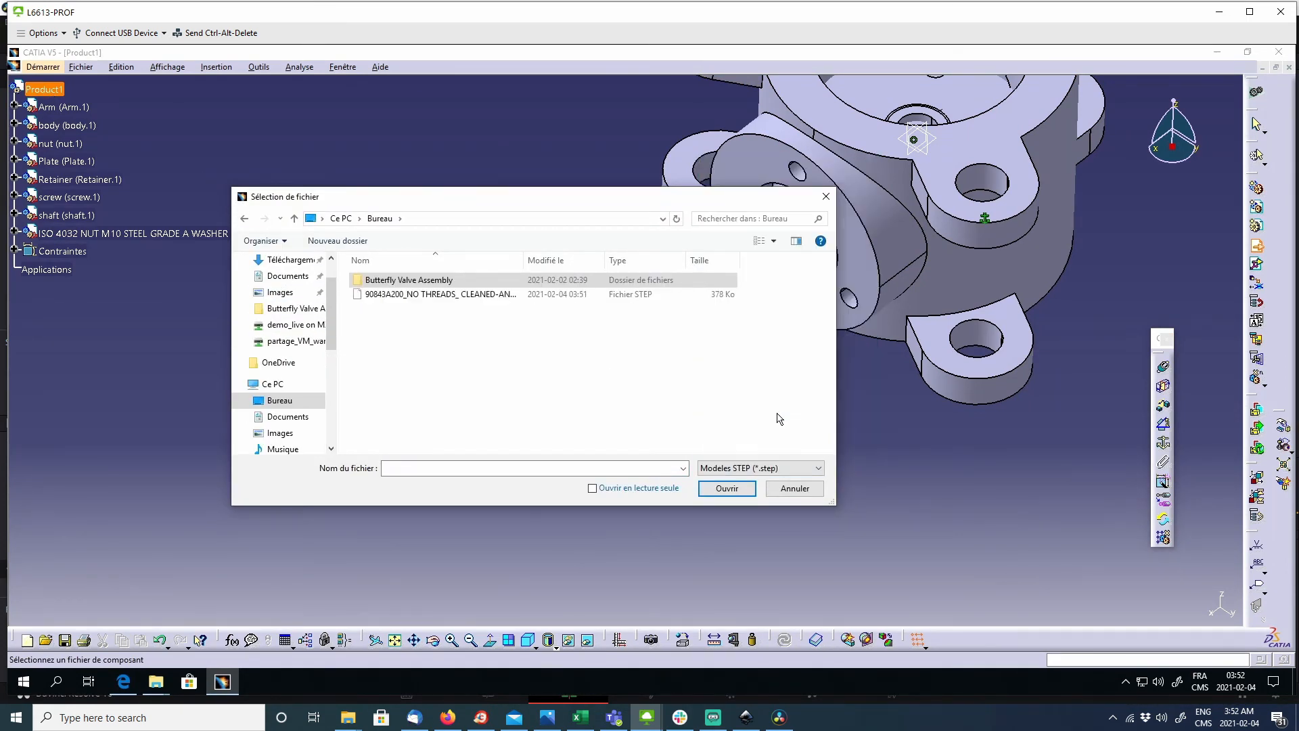
pyautogui.click(453, 295)
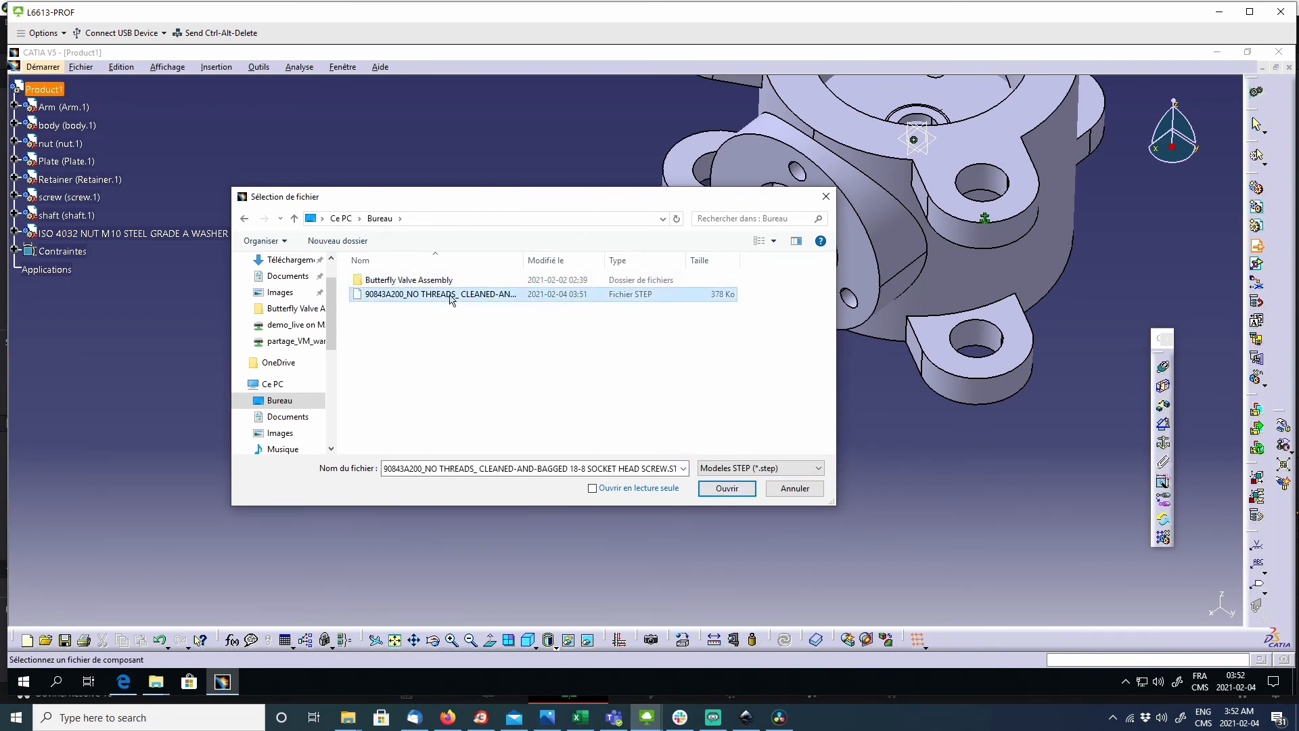
pyautogui.click(722, 489)
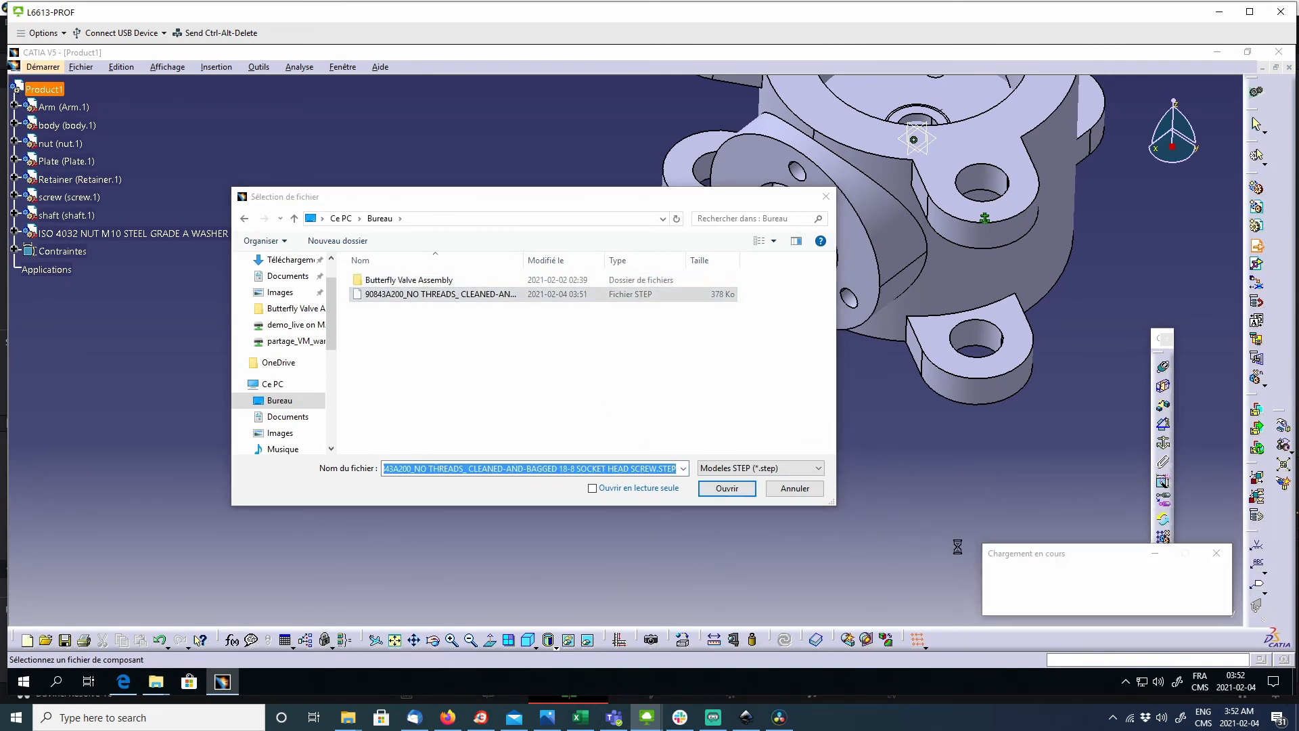
pyautogui.click(125, 252)
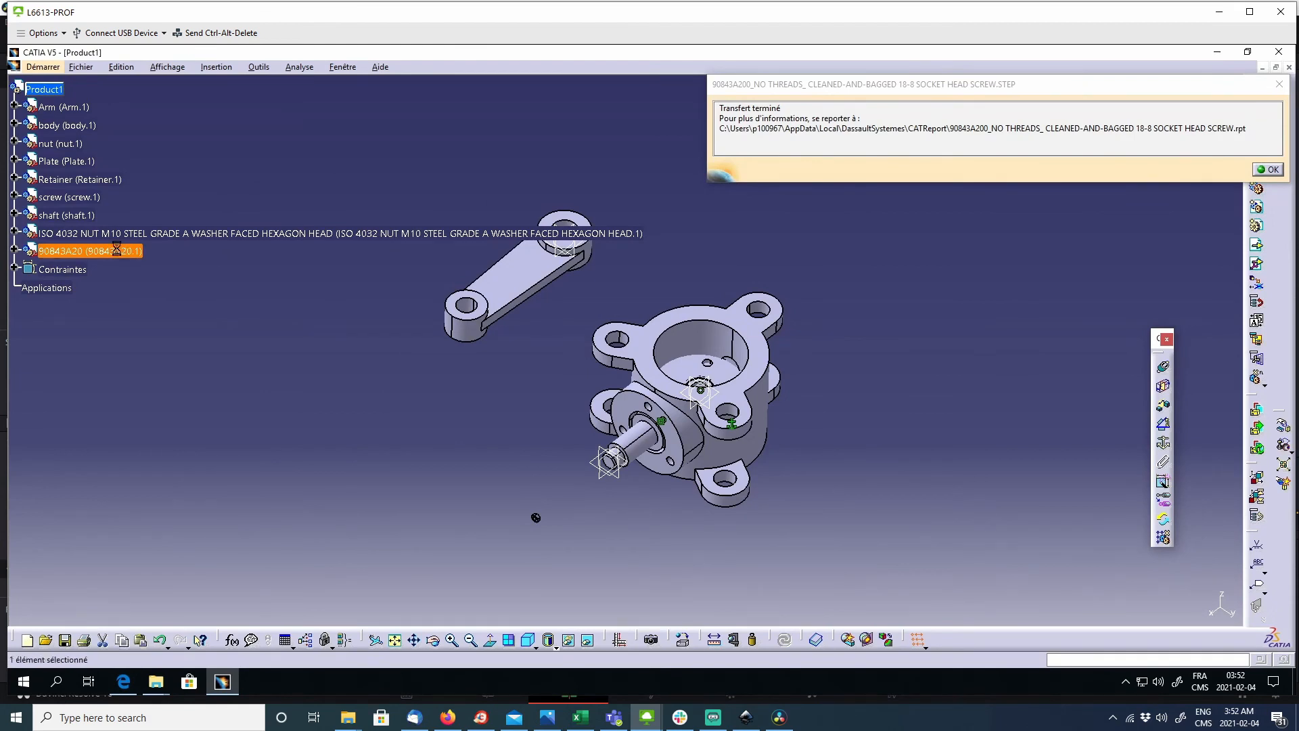
pyautogui.click(1269, 170)
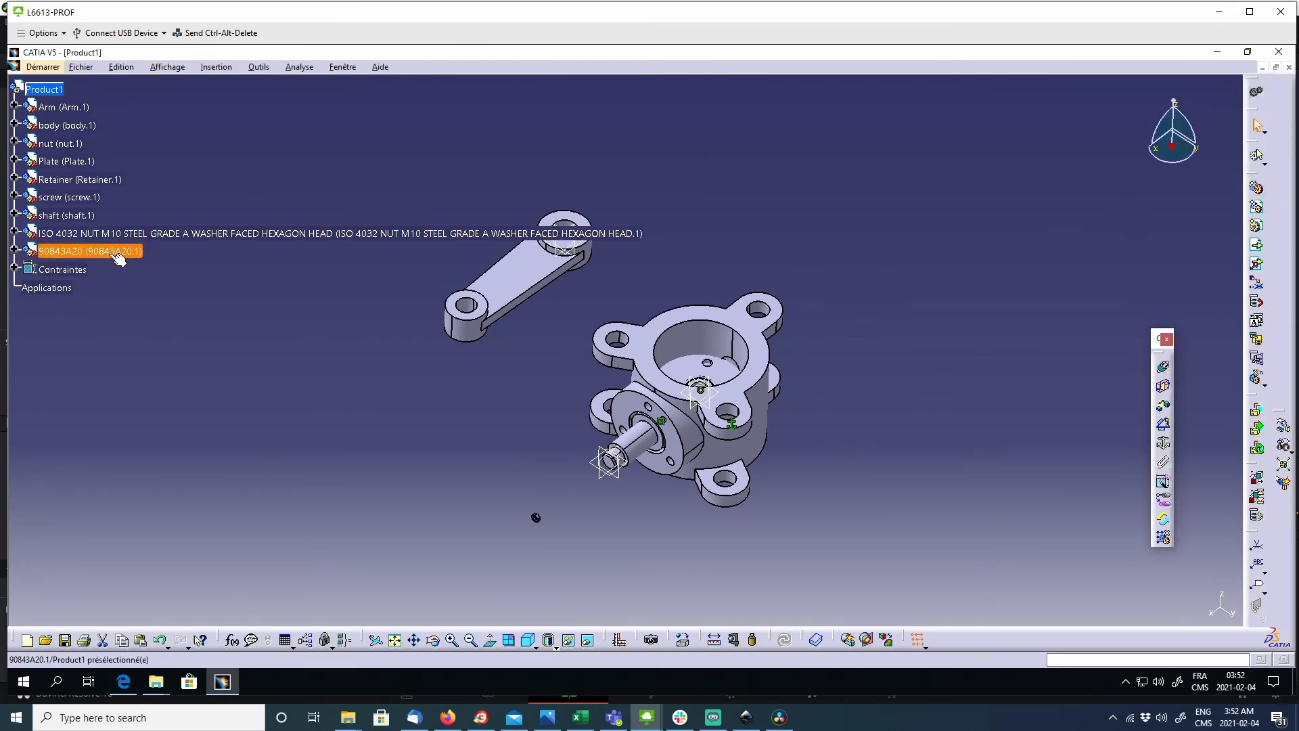
# Attach the compass to the imported 90843A20 screw and move the screw out of the body into free space near the hexagon nut.
pyautogui.moveTo(1171, 146); pyautogui.dragTo(559, 520)
pyautogui.moveTo(489, 483); pyautogui.dragTo(521, 499)
pyautogui.moveTo(444, 453); pyautogui.dragTo(575, 345, button='middle')
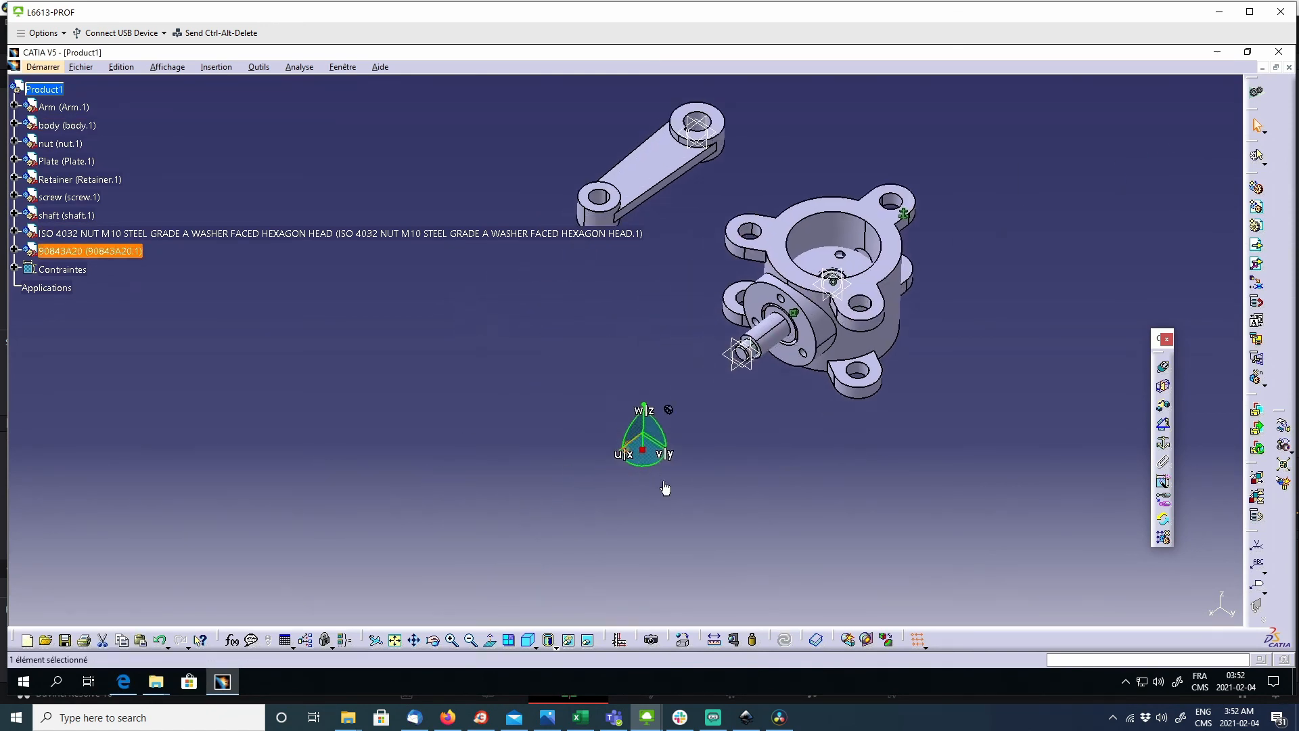
pyautogui.moveTo(664, 487); pyautogui.dragTo(541, 200, button='middle')
pyautogui.click(614, 354)
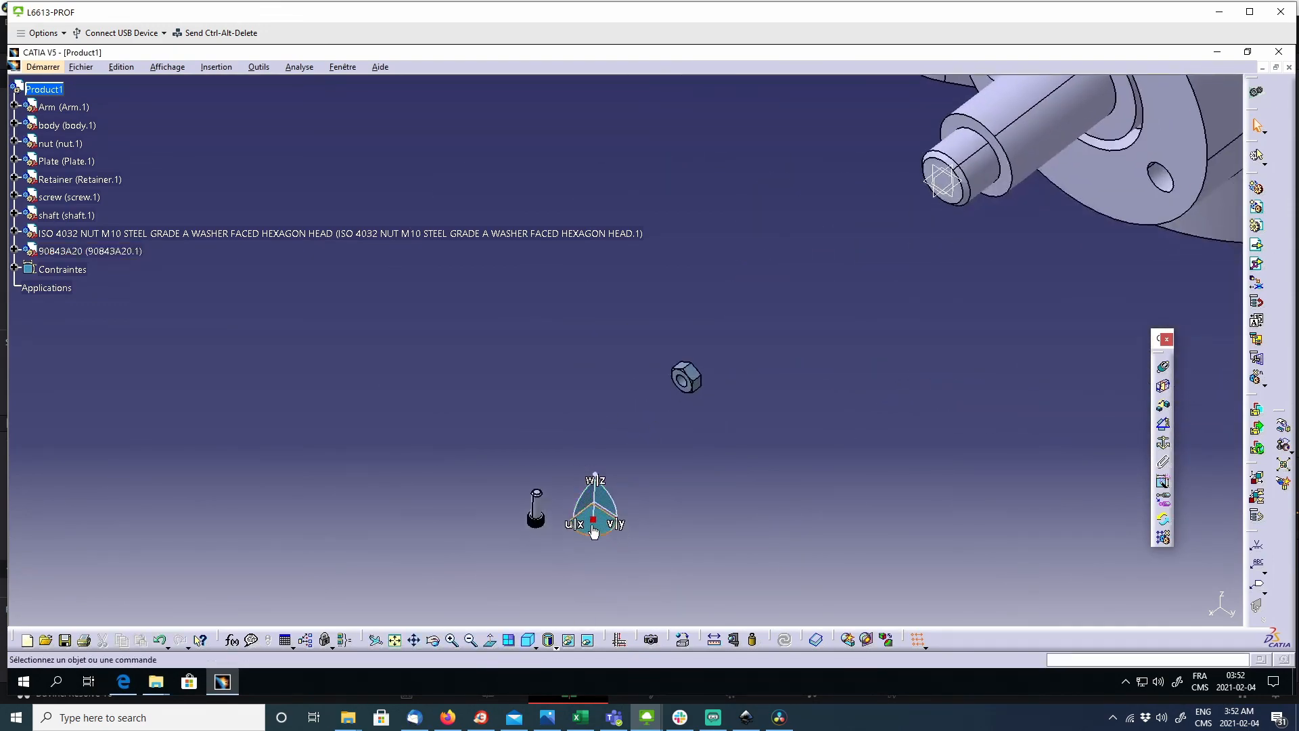